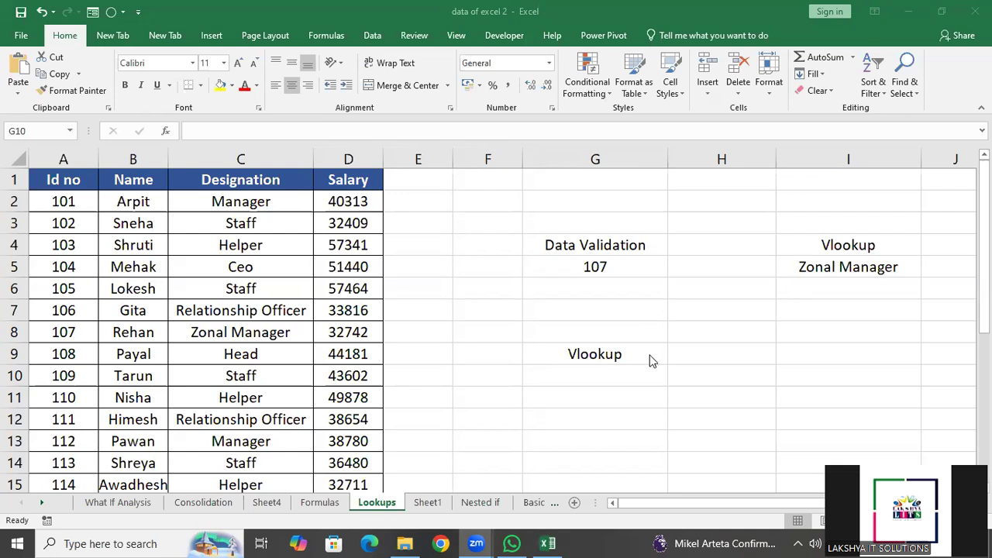
Examine the ID, name, designation and salary of the first employee record in row 2.
scroll(651, 361, down, 1)
scroll(650, 359, up, 1)
click(63, 200)
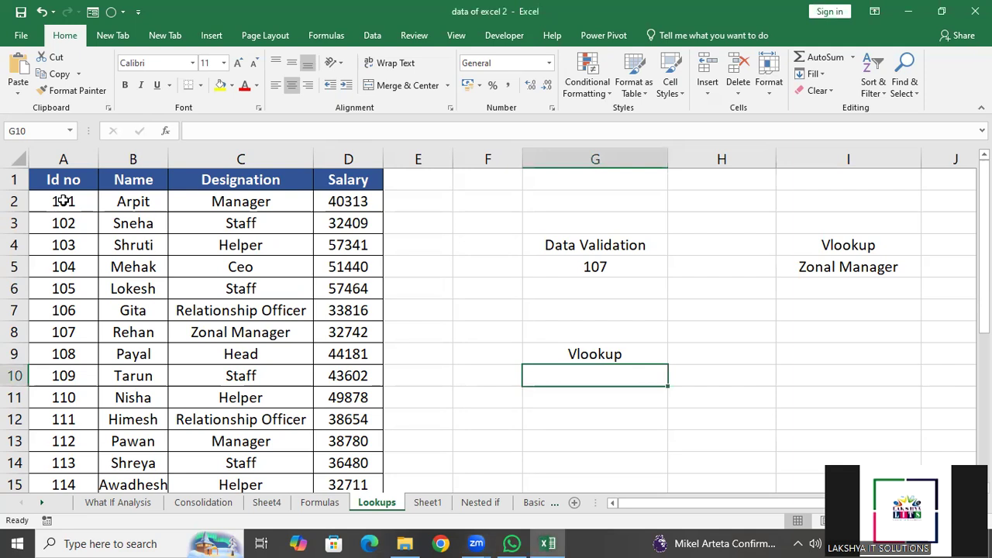
click(63, 201)
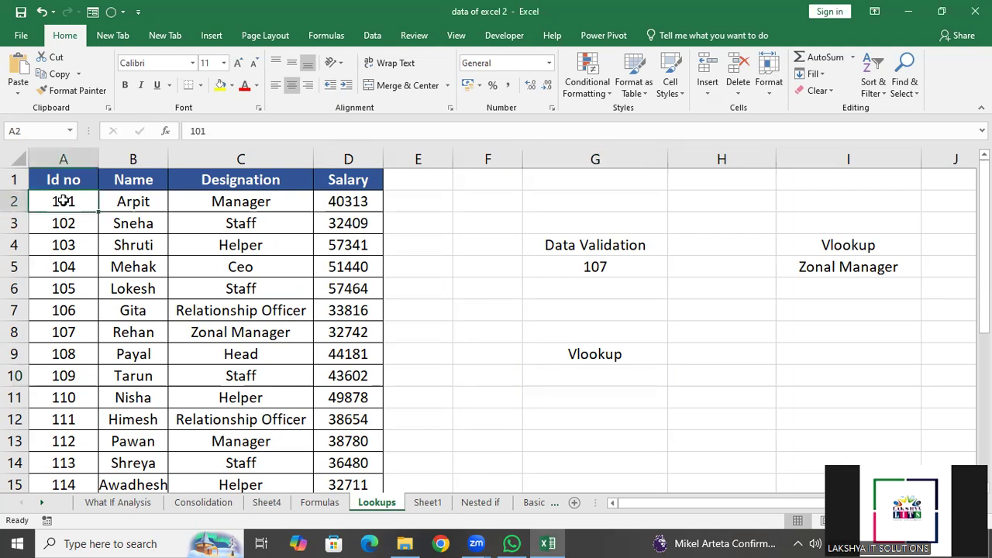
click(129, 200)
click(212, 208)
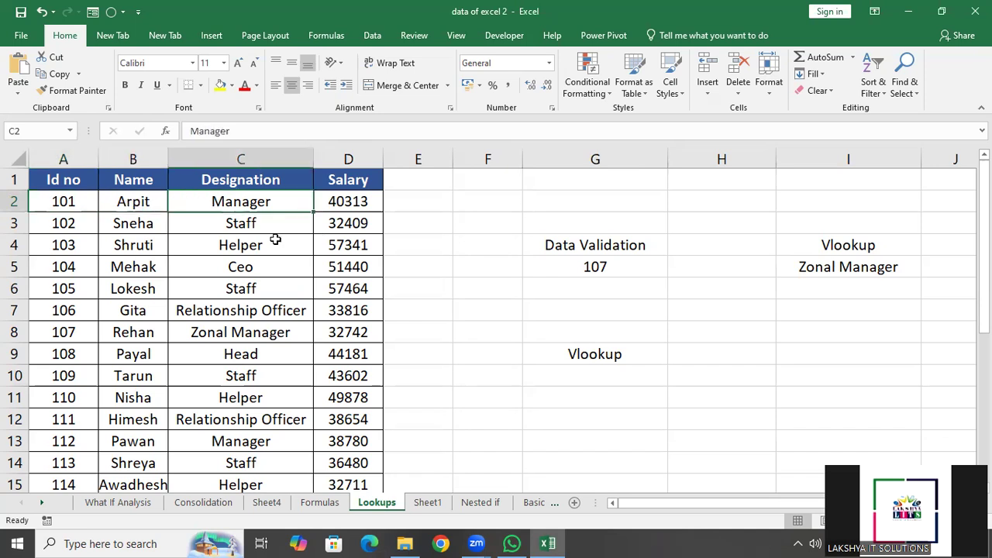
click(356, 182)
click(355, 201)
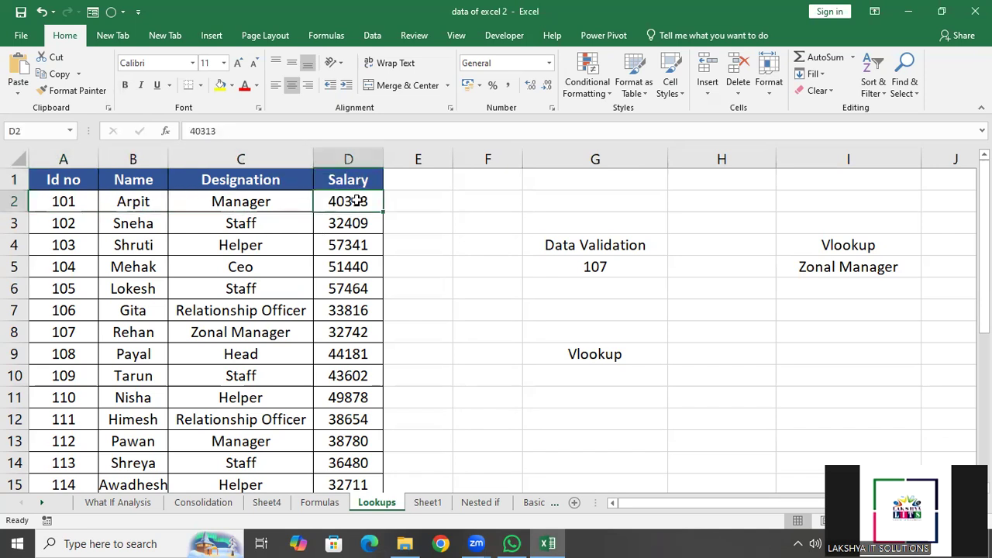
click(53, 203)
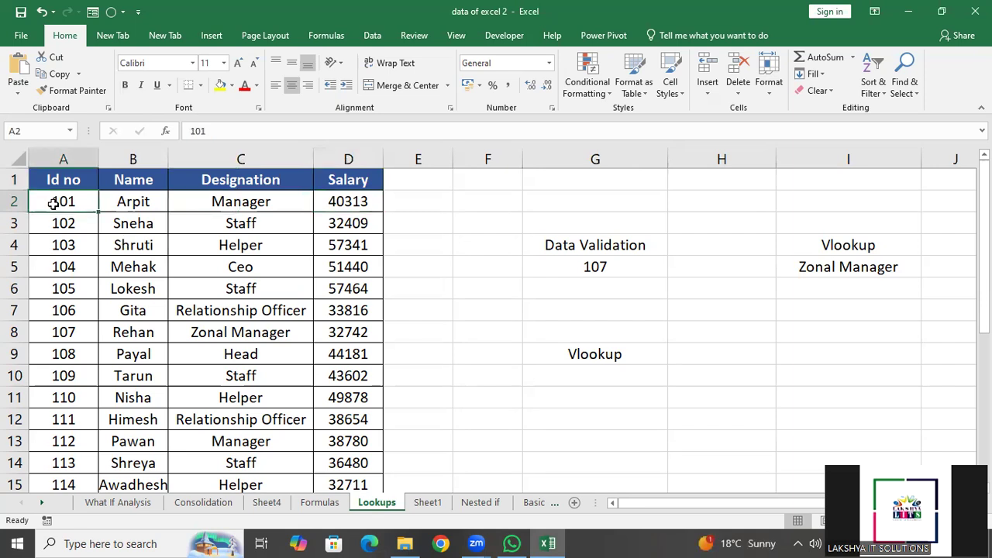
Enter 101 as the ID to look up in cell I9.
click(825, 355)
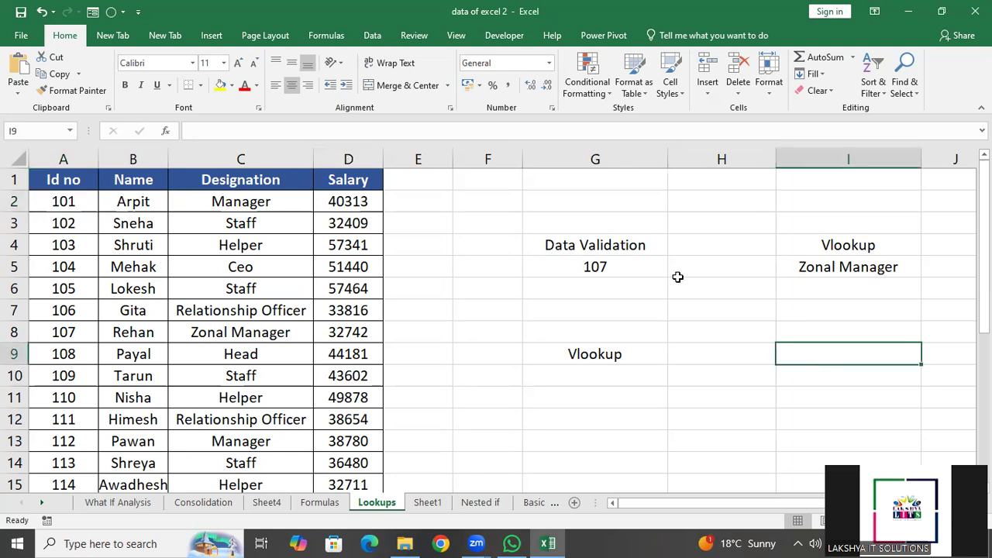
text(101)
key(Return)
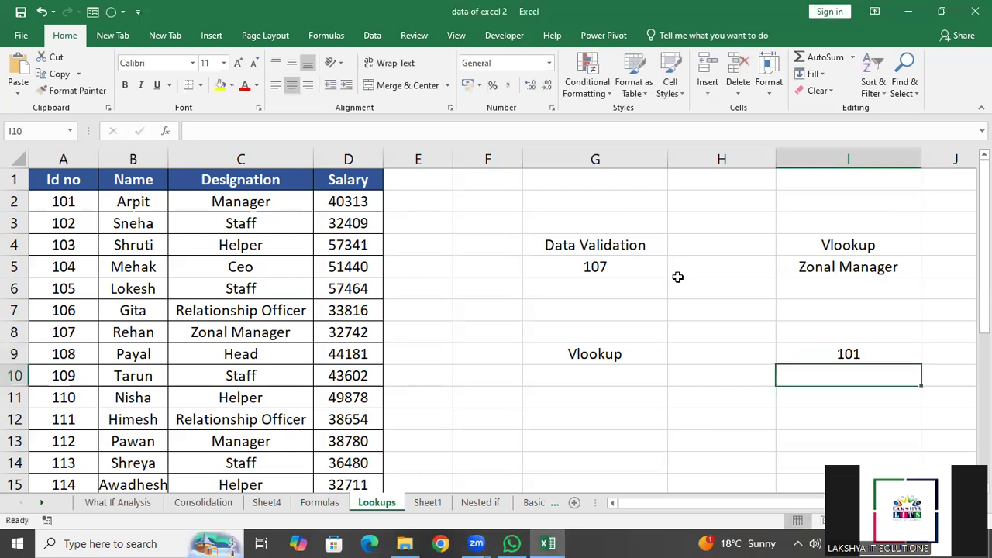
Set the lookup ID in cell I9 to 105.
key(Up)
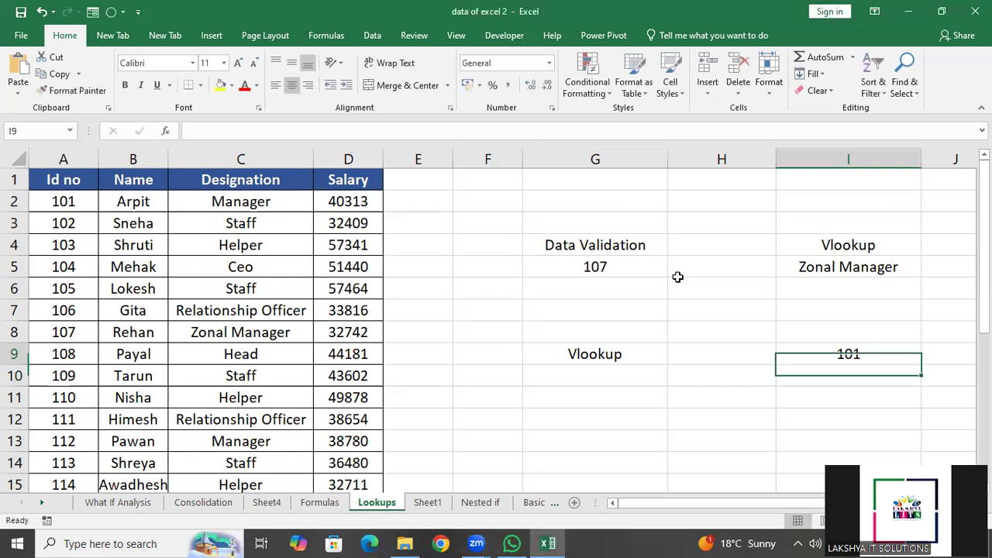
text(105)
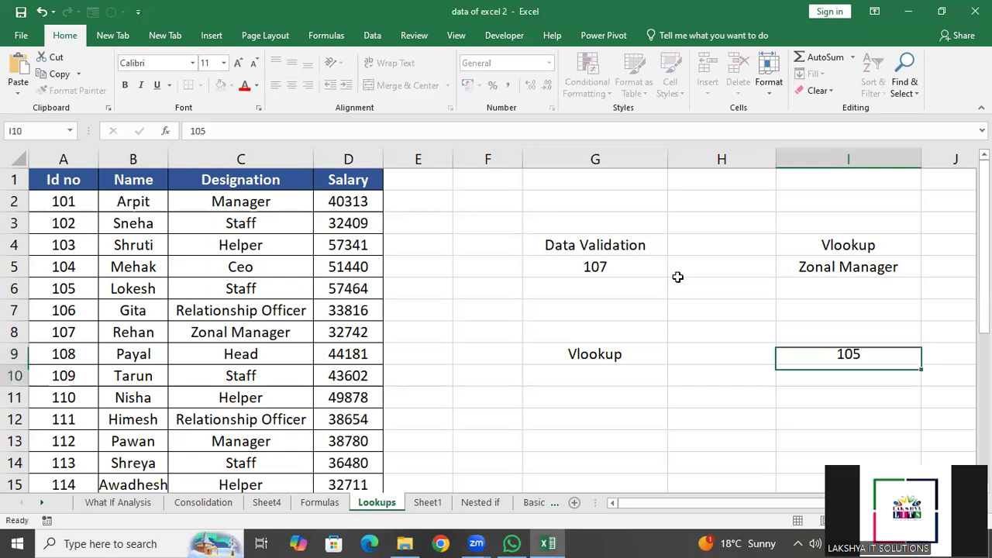
key(Return)
key(Left)
key(Left)
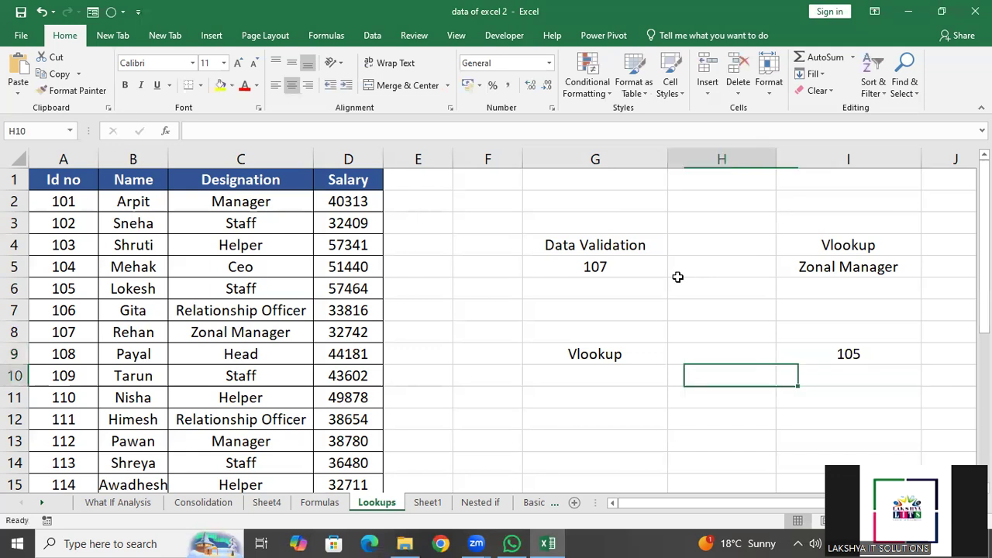
click(849, 351)
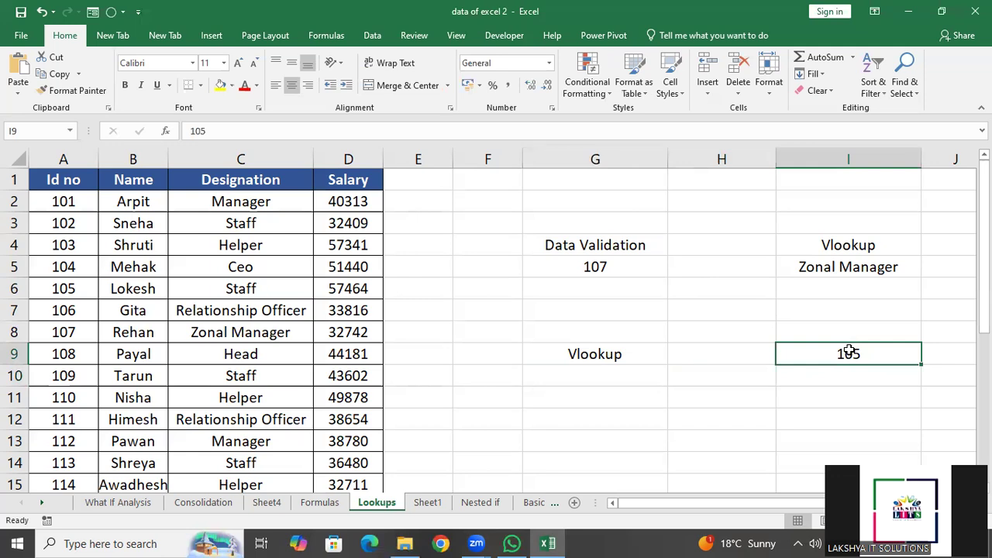
key(Down)
key(Left)
key(Left)
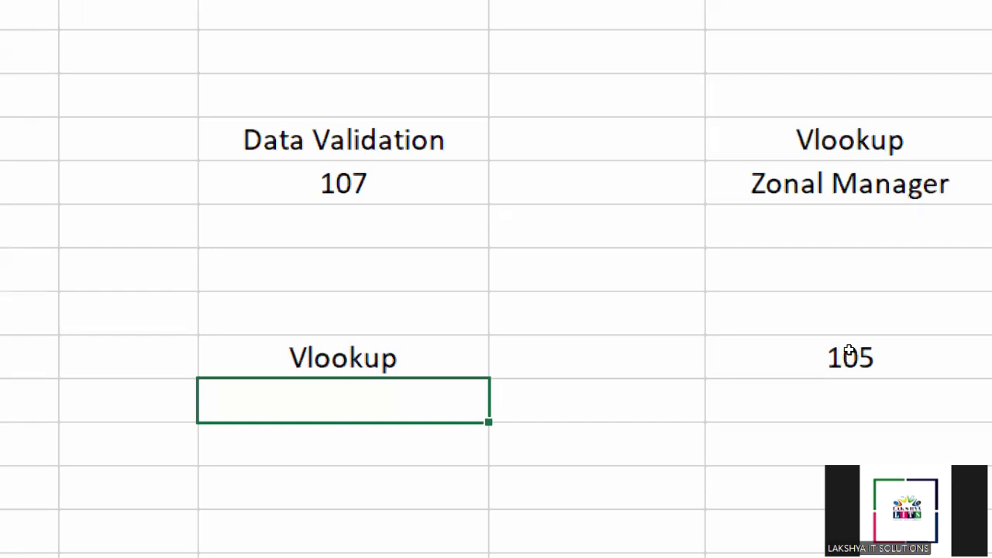
text(=v)
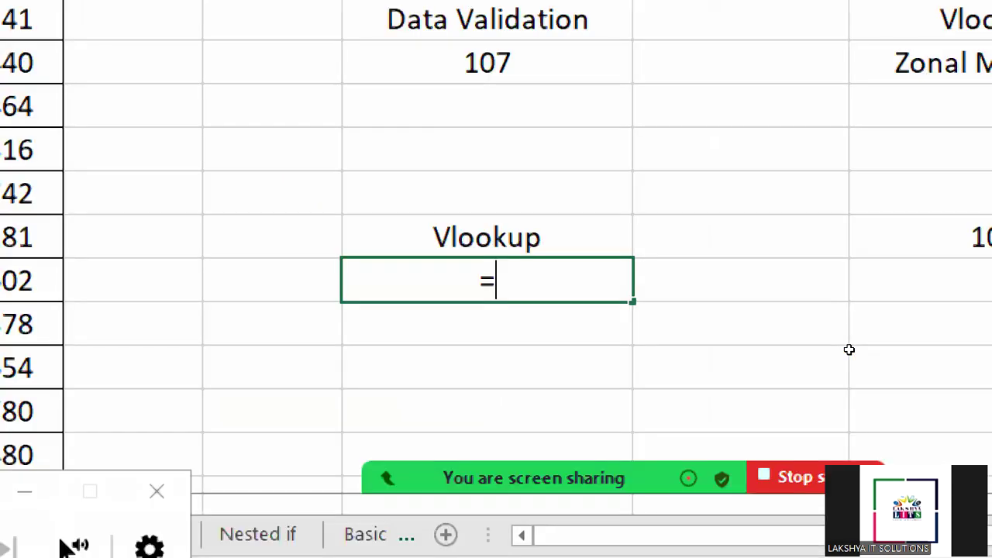
text(loo)
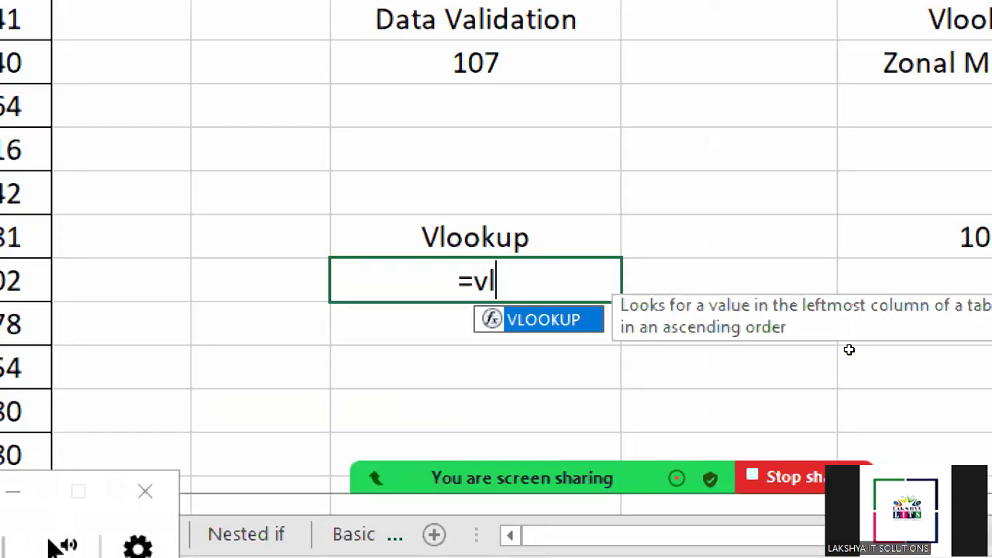
key(Right)
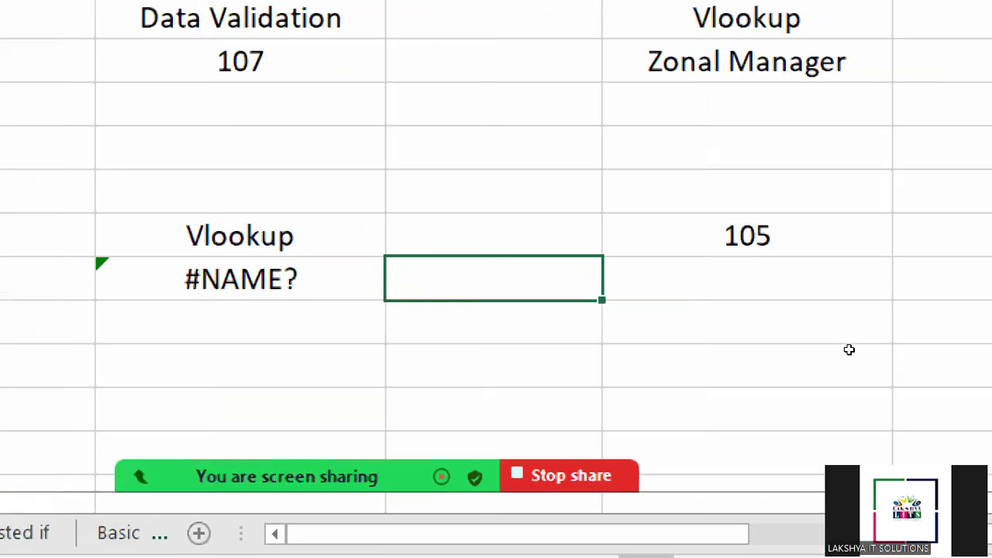
key(Left)
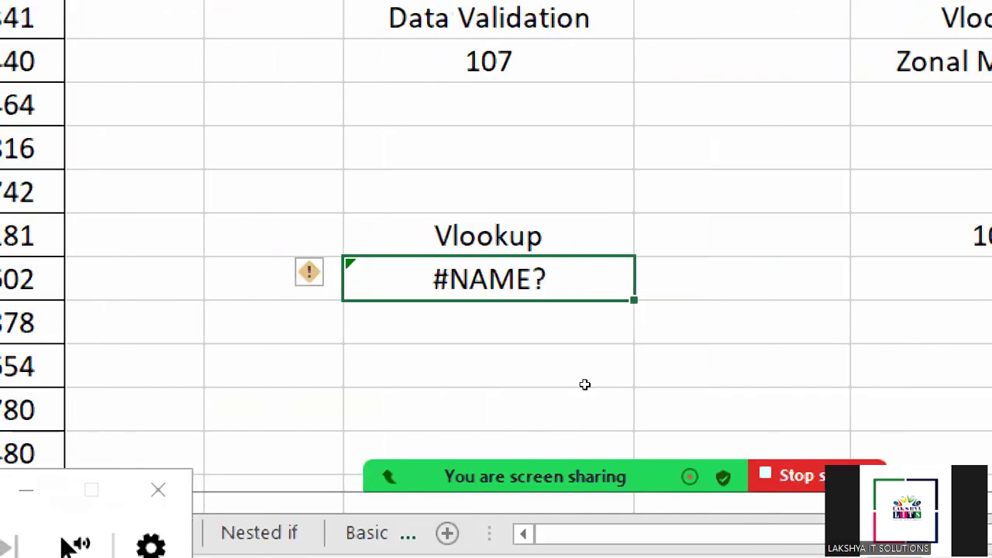
key(ctrl+Down)
key(Up)
scroll(646, 365, up, 4)
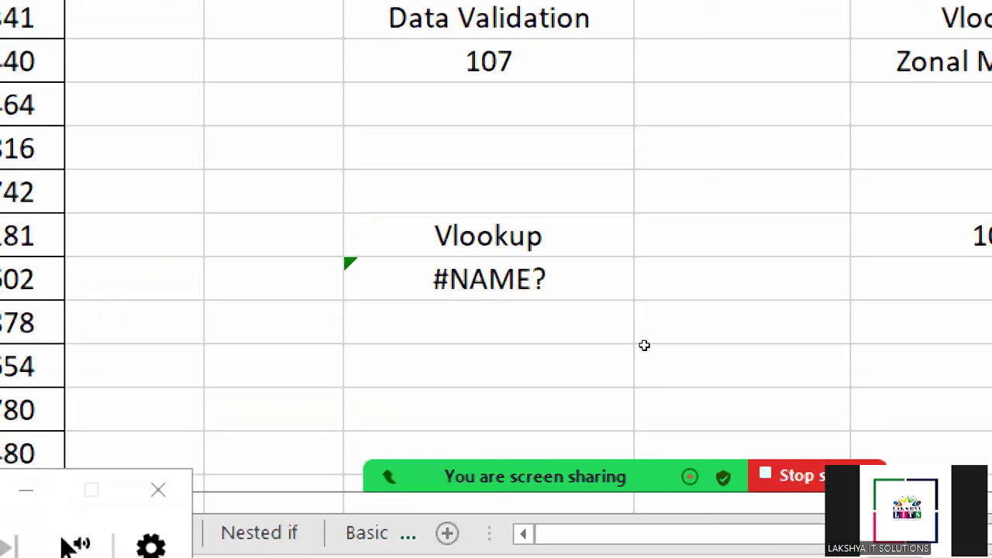
Start a VLOOKUP formula in cell G10 with cell I9 as the lookup value.
click(628, 380)
key(Up)
text(=vloo)
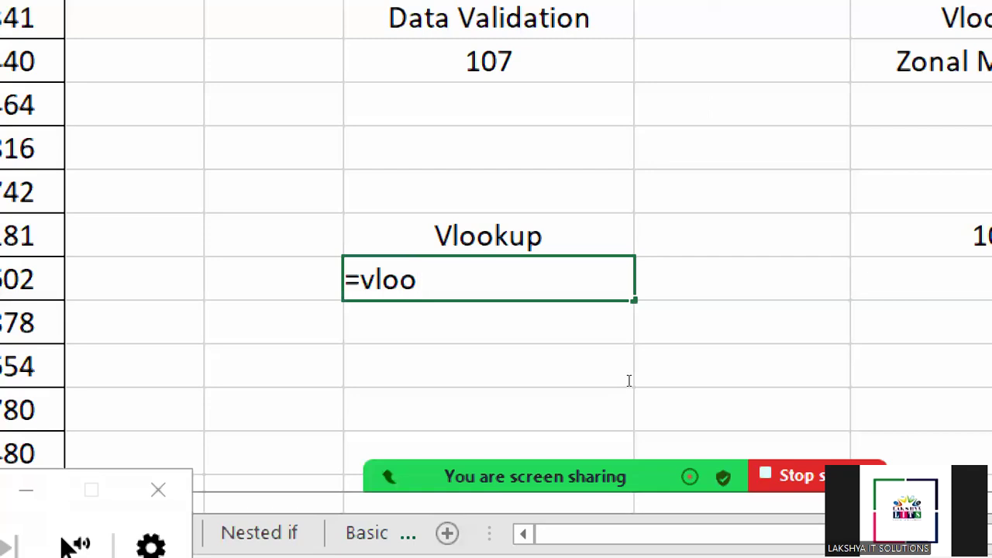
text(k)
key(Tab)
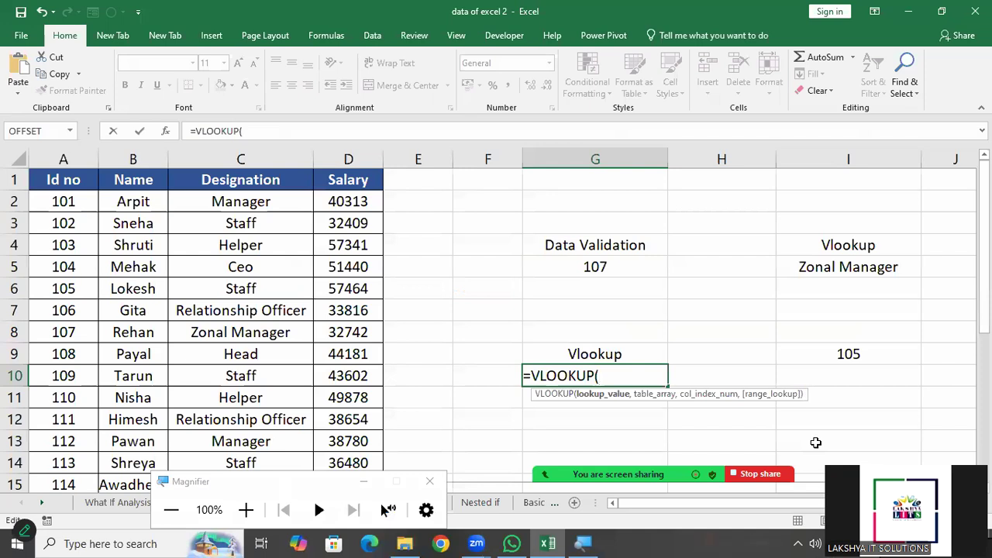
click(882, 352)
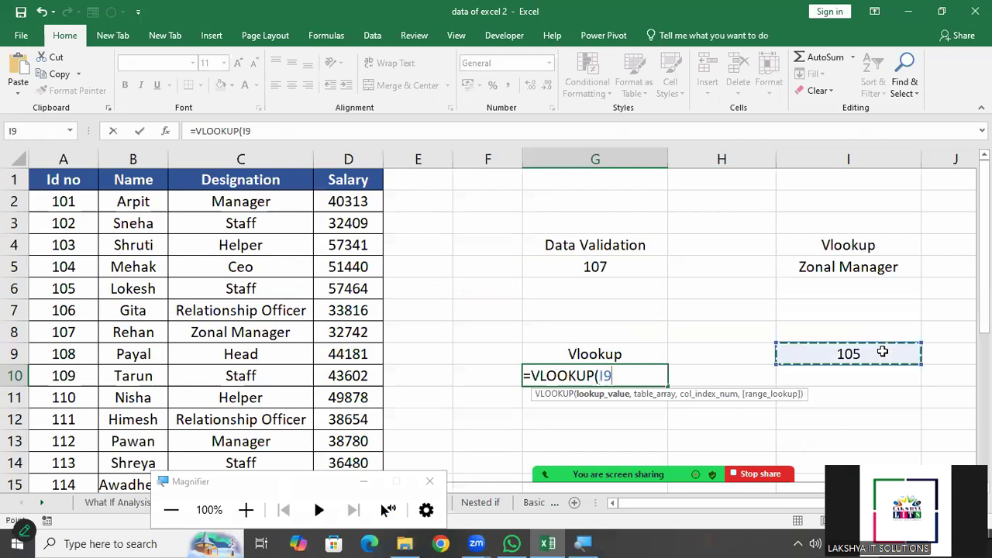
text(,)
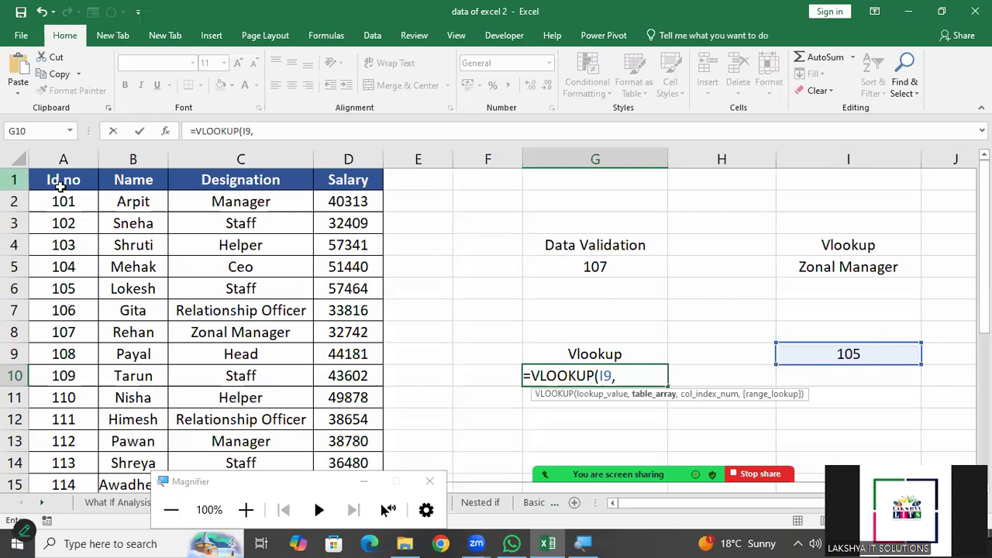
Give the VLOOKUP formula the table array A1:D15 and the column index number 3.
drag(60, 184, 358, 440)
text(,)
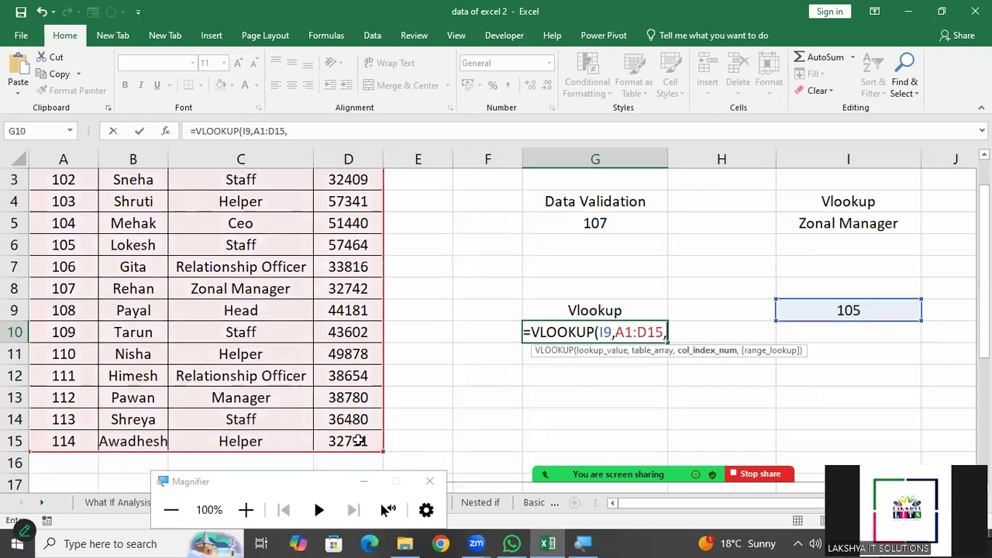
key(super+plus)
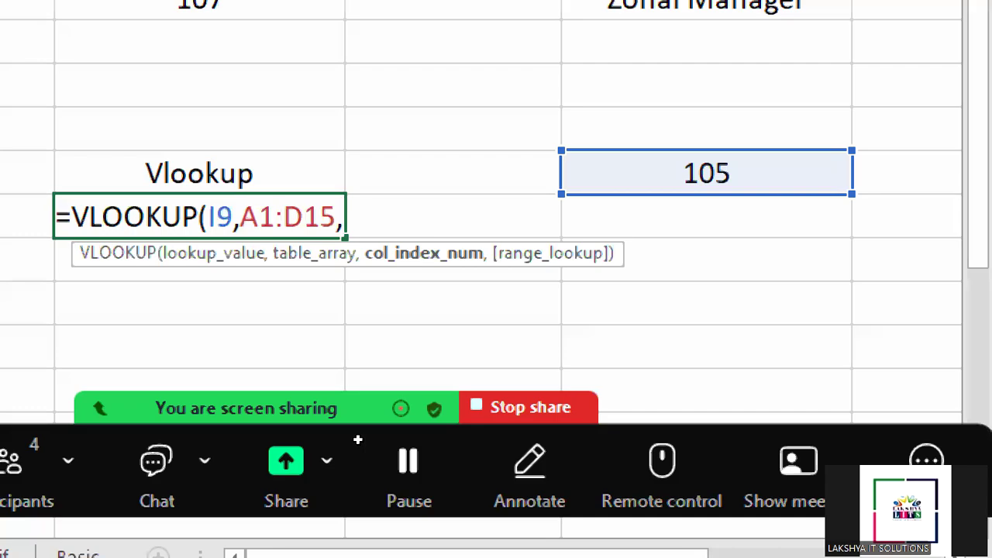
key(super+minus)
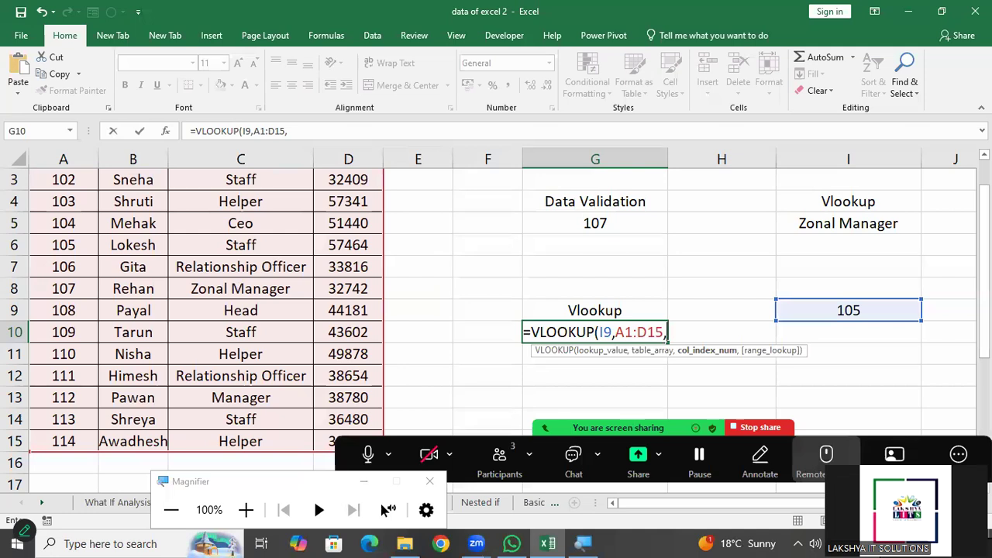
text(3)
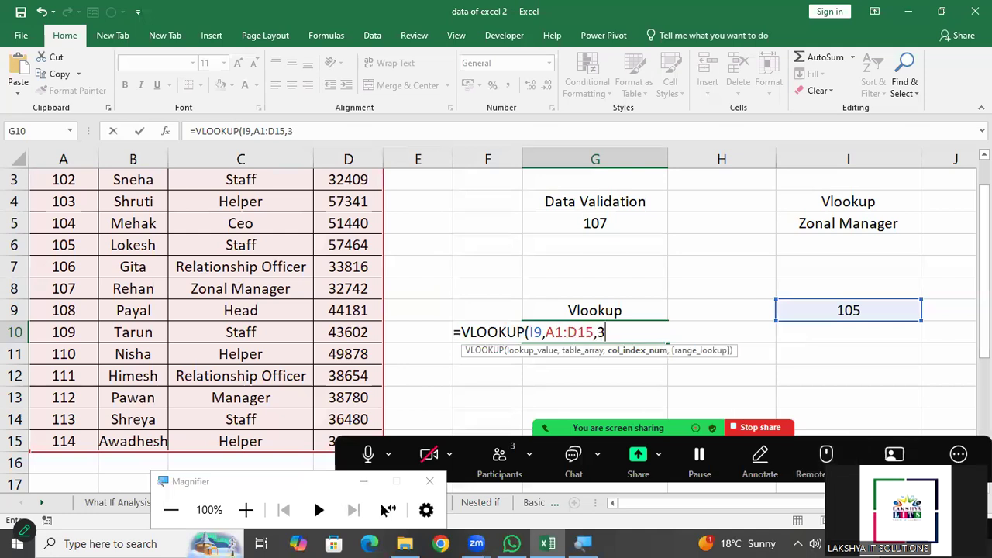
text(,)
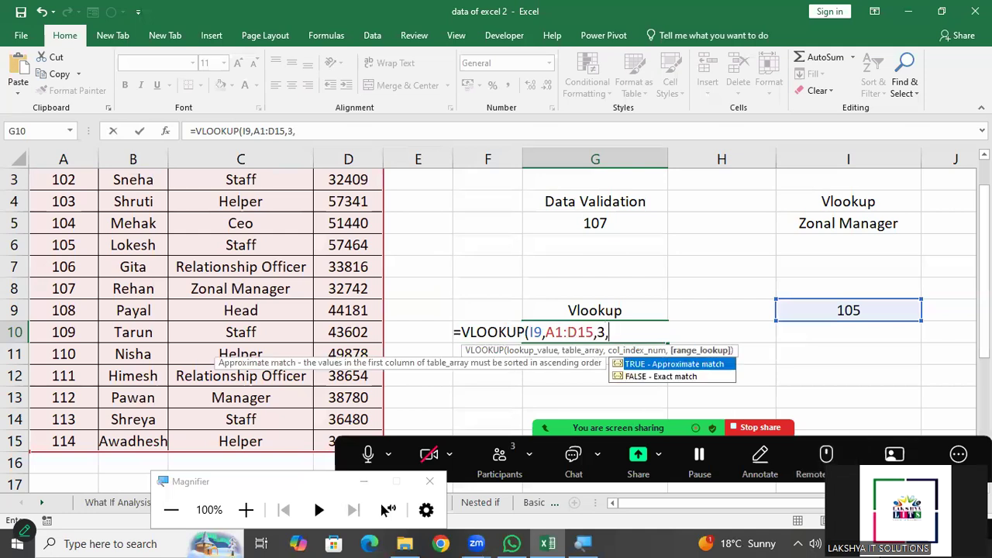
Complete the VLOOKUP formula in G10 with FALSE for an exact match and compare its result with the designation of ID 105.
key(super+plus)
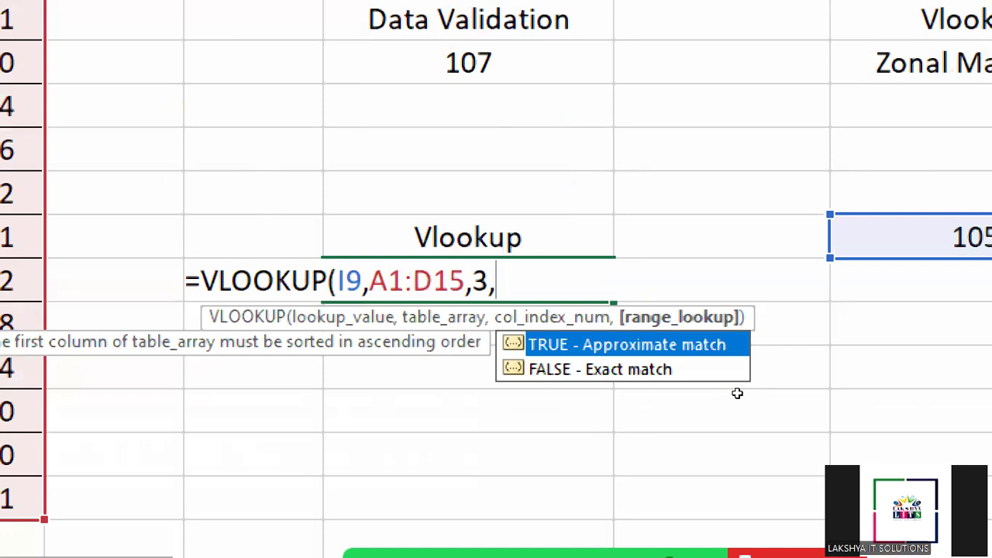
key(Down)
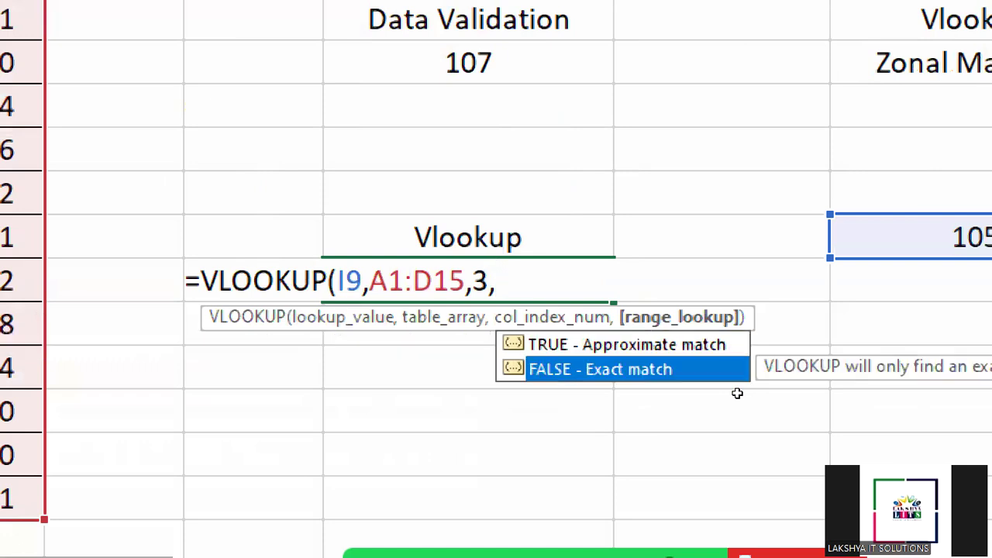
text(0)
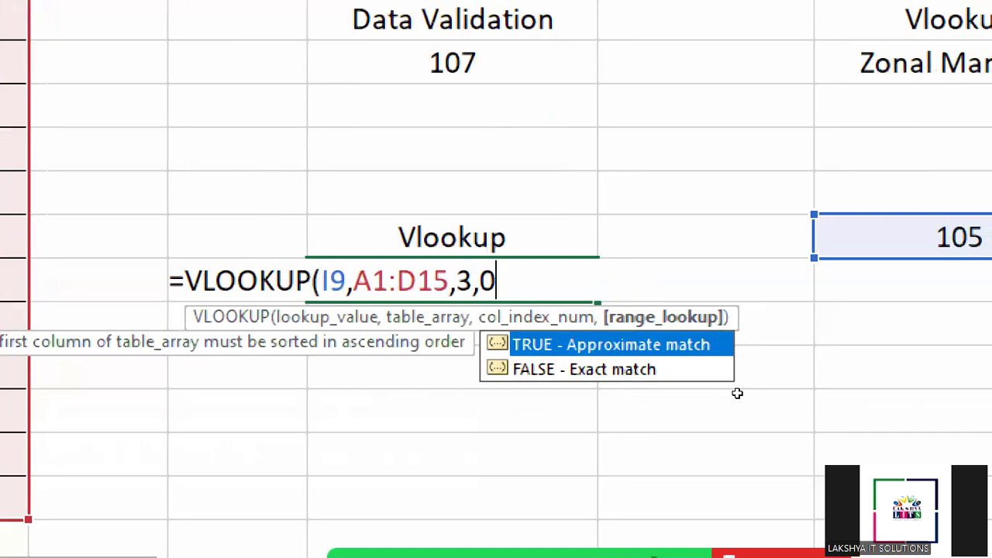
key(Down)
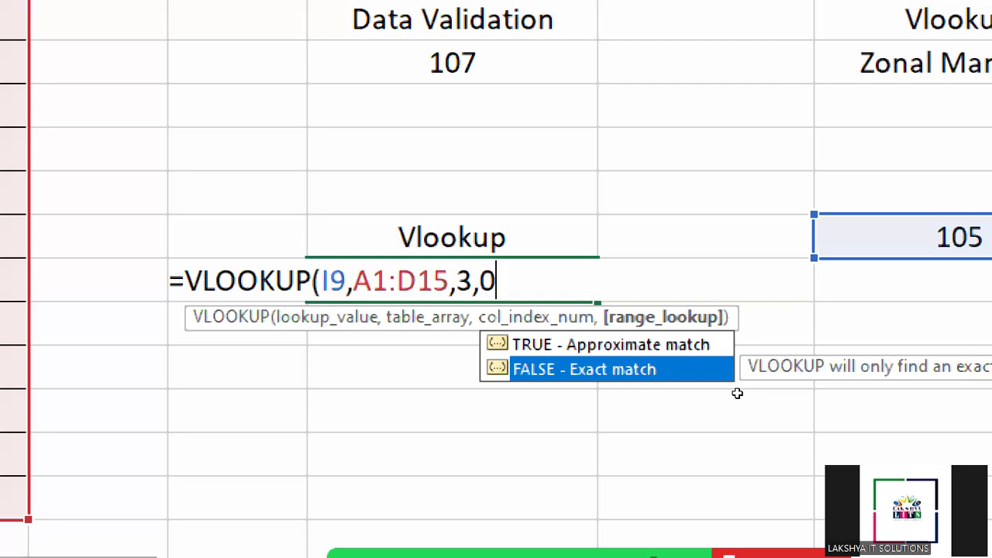
key(Tab)
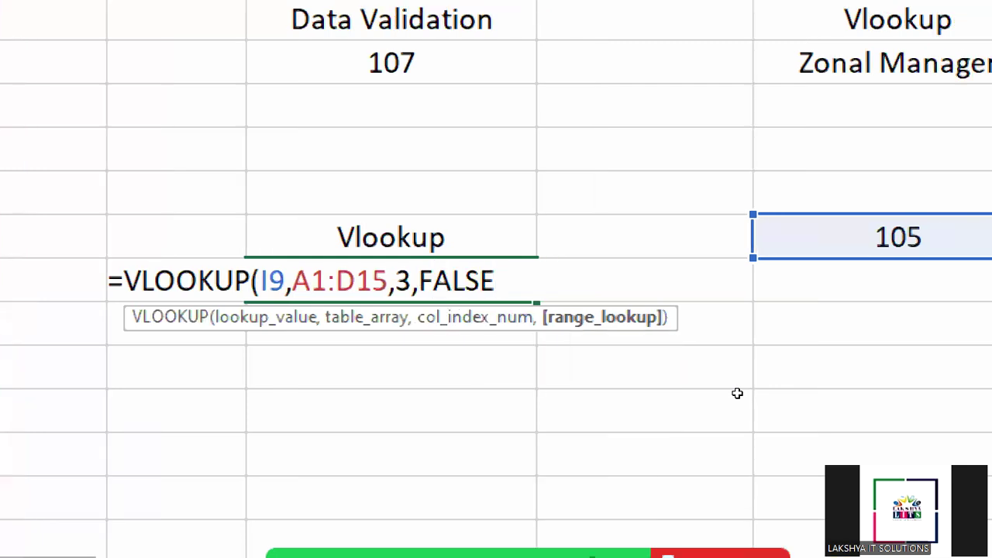
text())
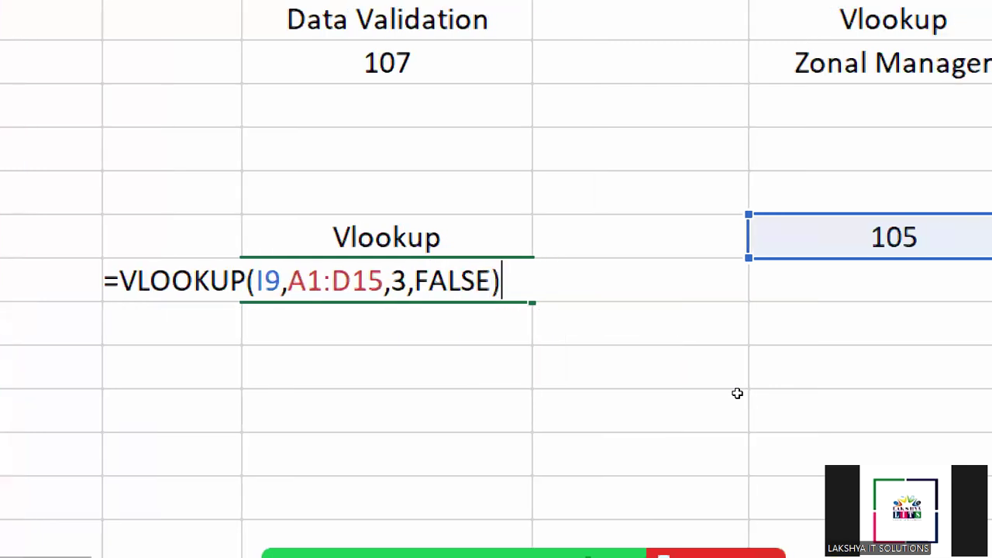
key(Return)
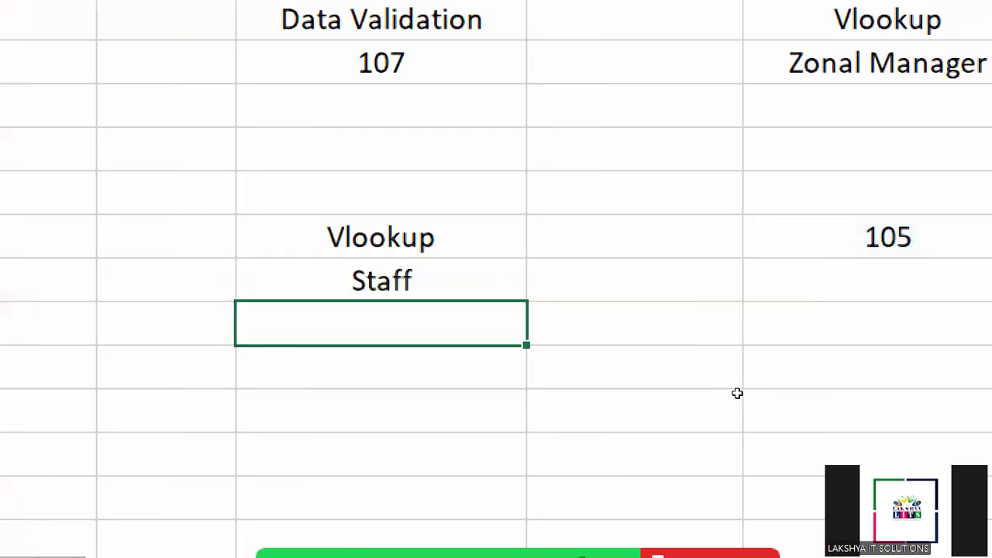
key(super+minus)
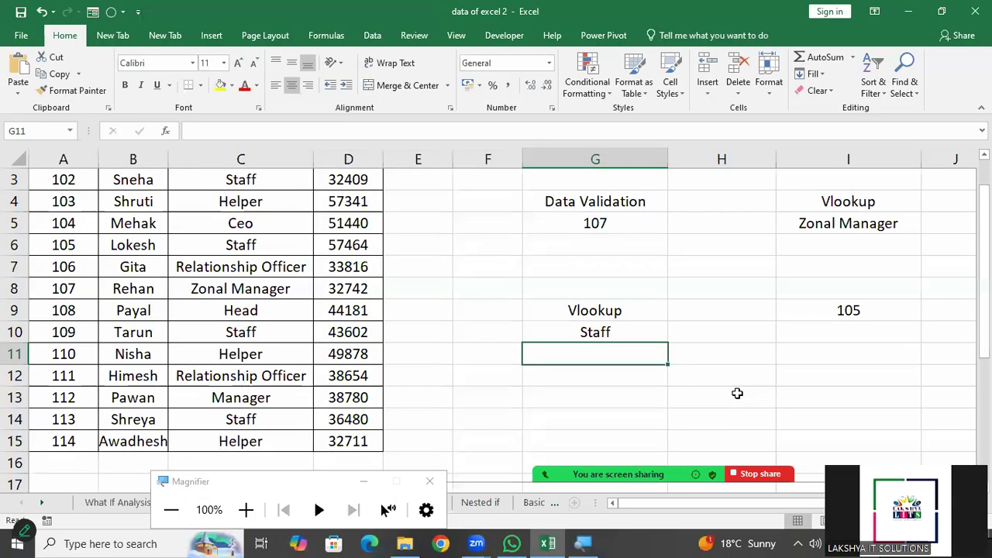
click(265, 253)
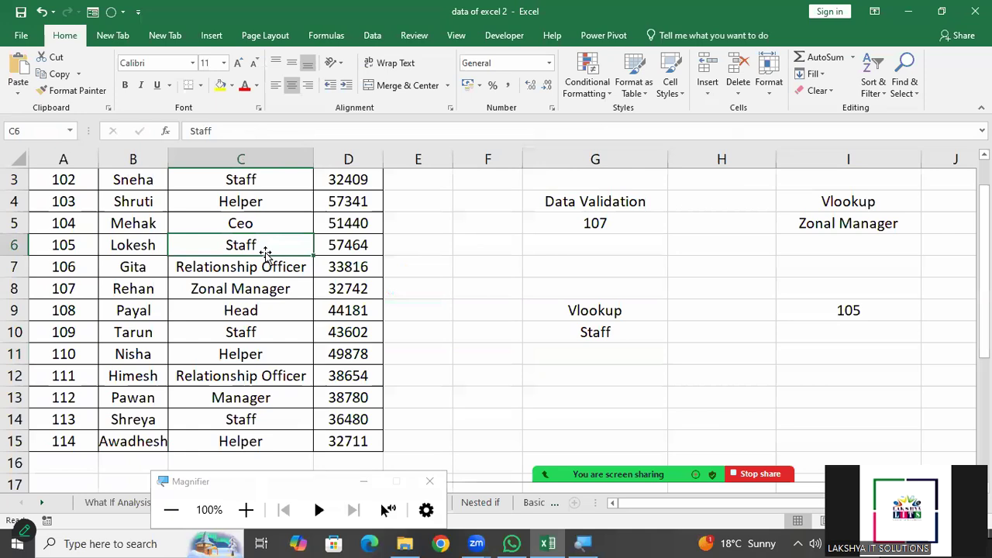
Set the lookup ID in cell I9 to 114 and compare the VLOOKUP result with that ID's designation in the table.
key(Right)
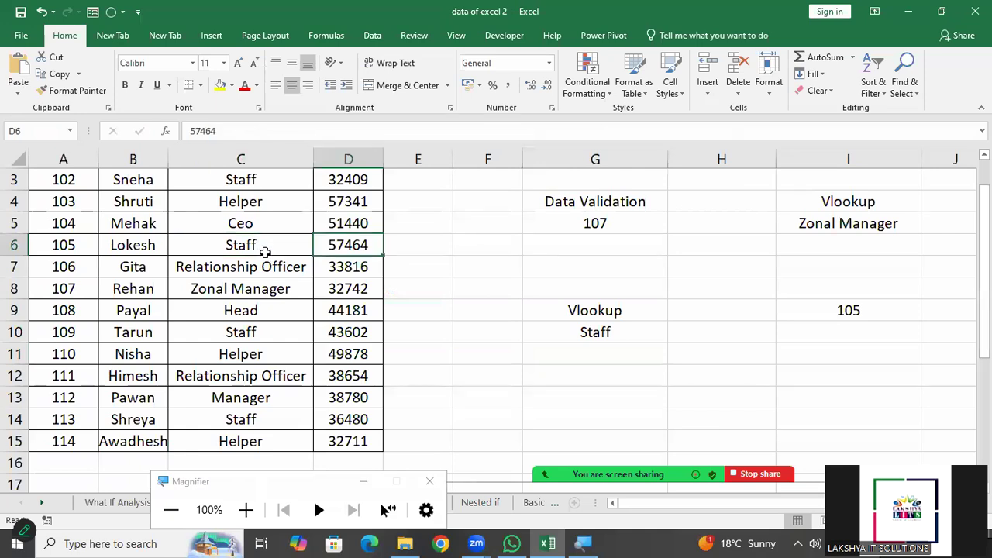
click(895, 314)
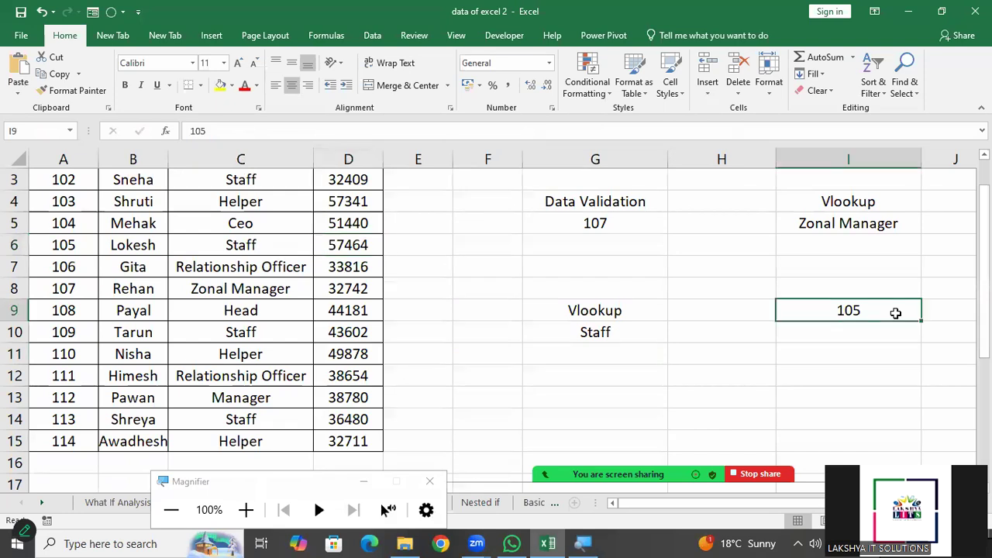
text(114)
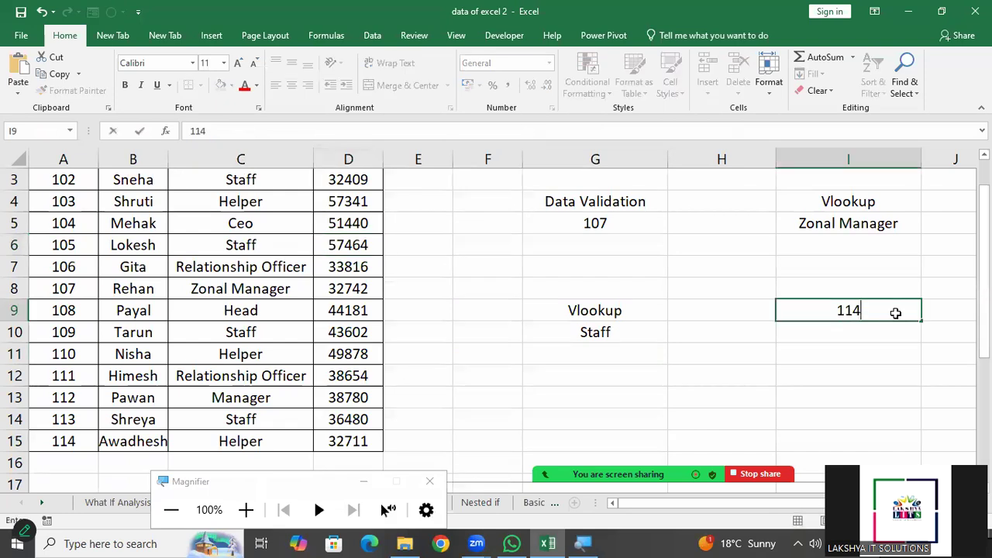
key(Return)
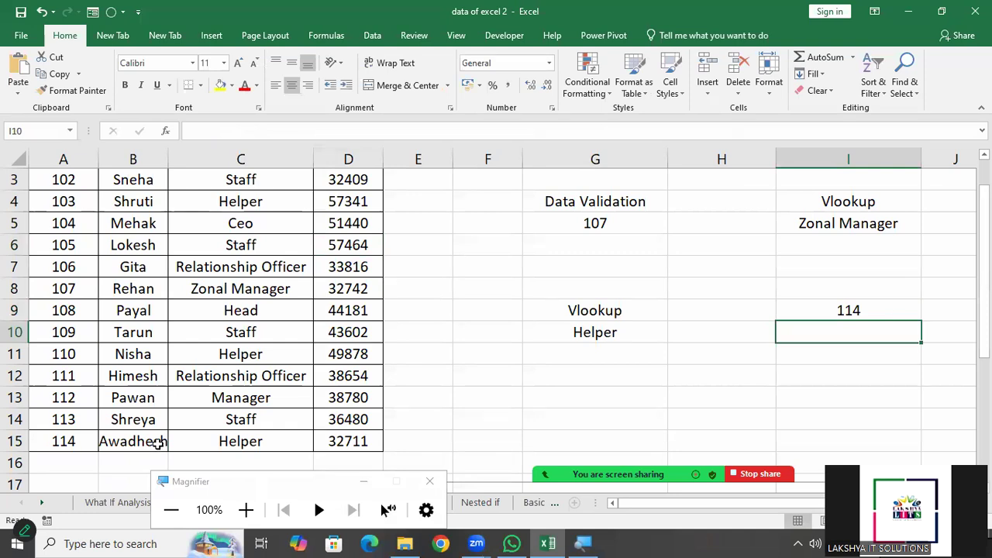
click(192, 440)
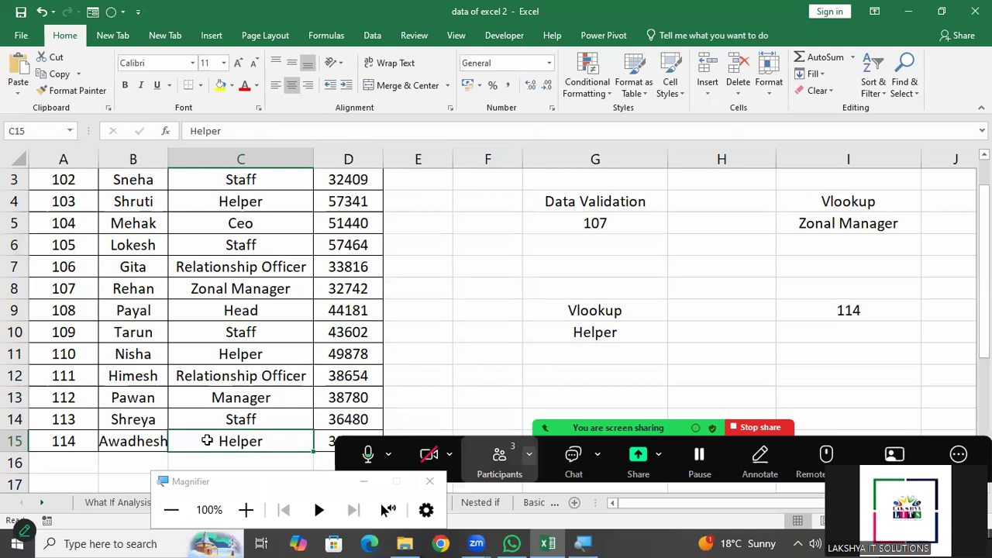
click(499, 461)
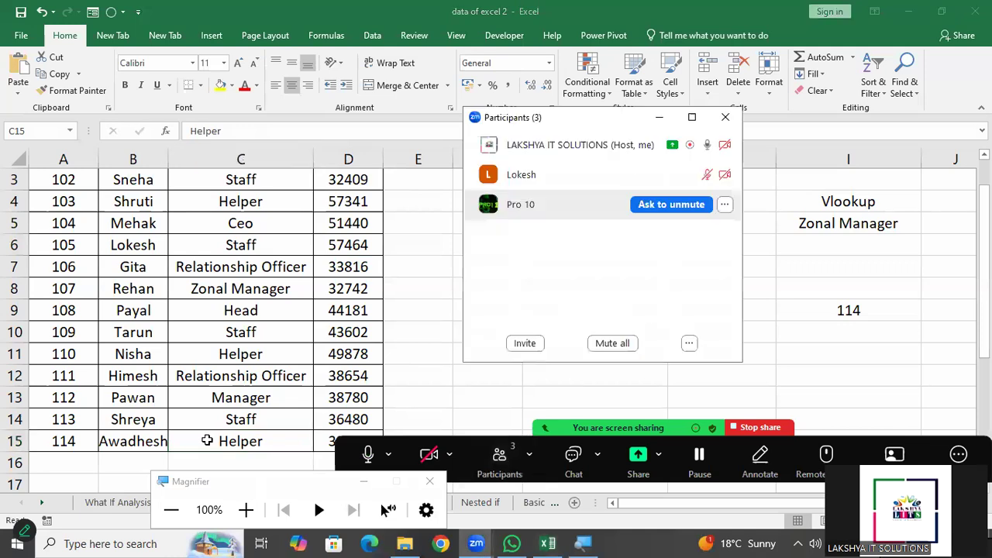
click(722, 376)
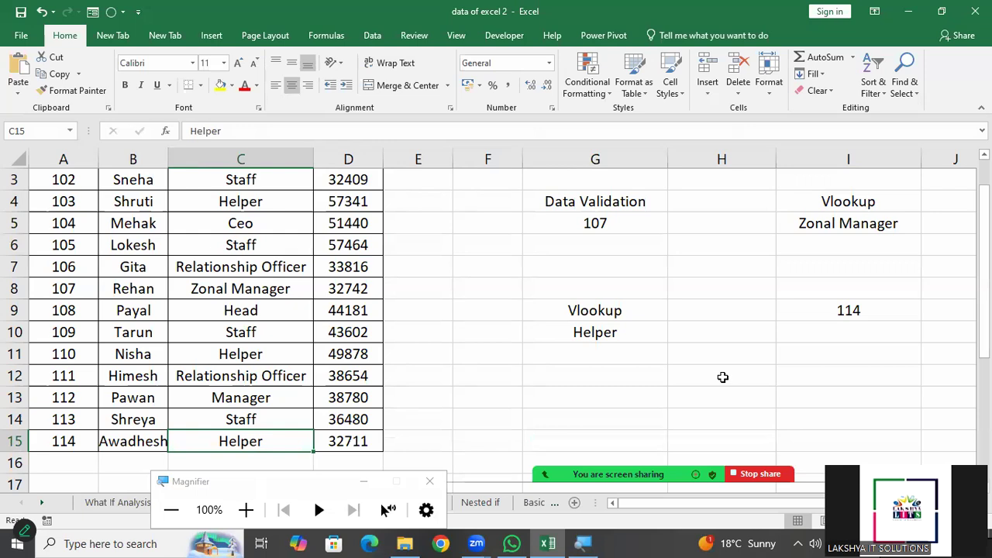
Review the VLOOKUP formula in G10, then start a second one in cell G11 with I9 as the lookup value.
double_click(637, 335)
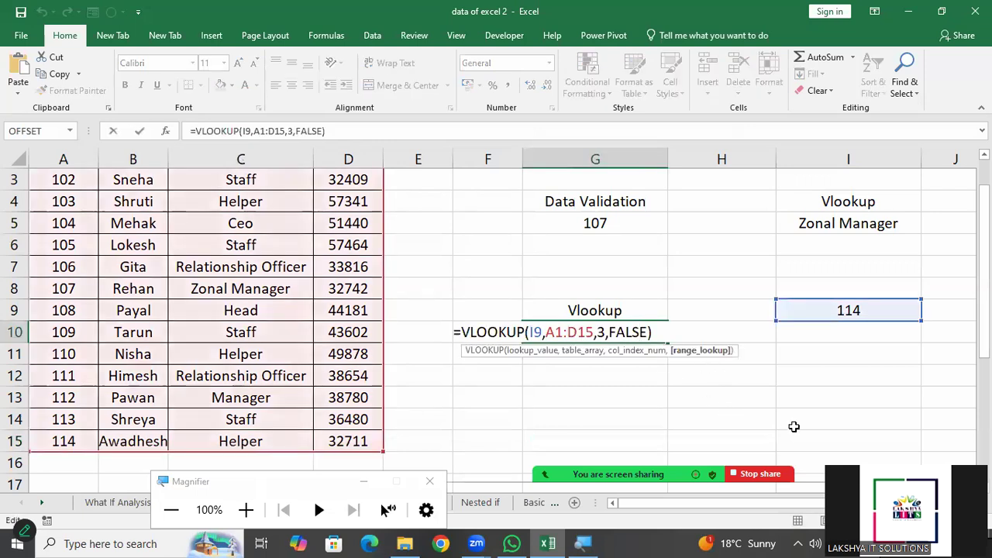
key(Return)
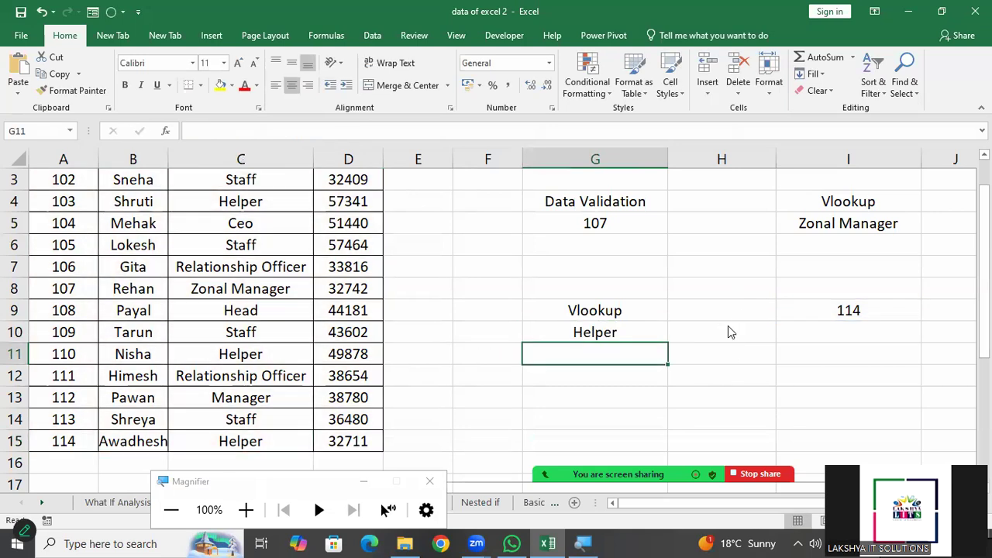
key(super)
text(=)
key(super)
key(Escape)
text(=)
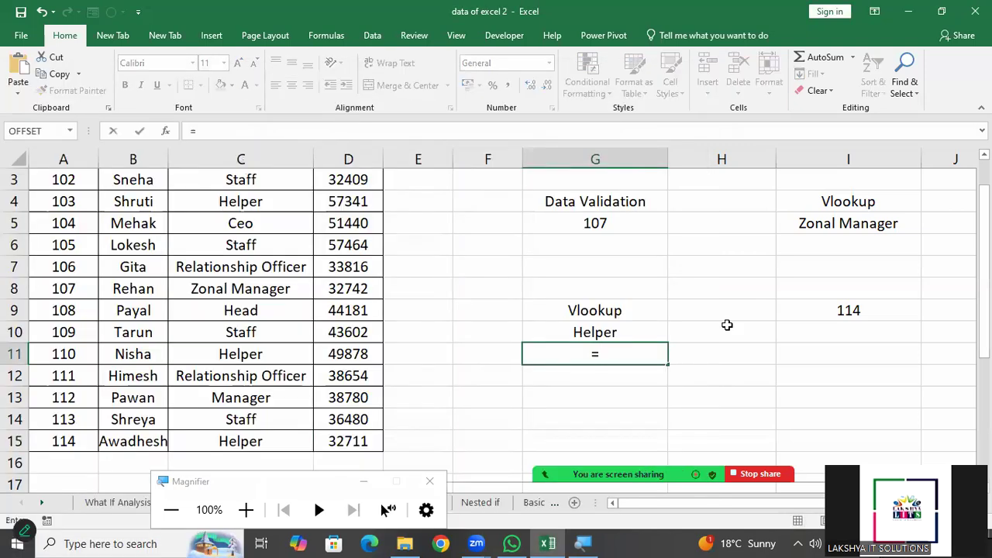
text(vloo)
key(Tab)
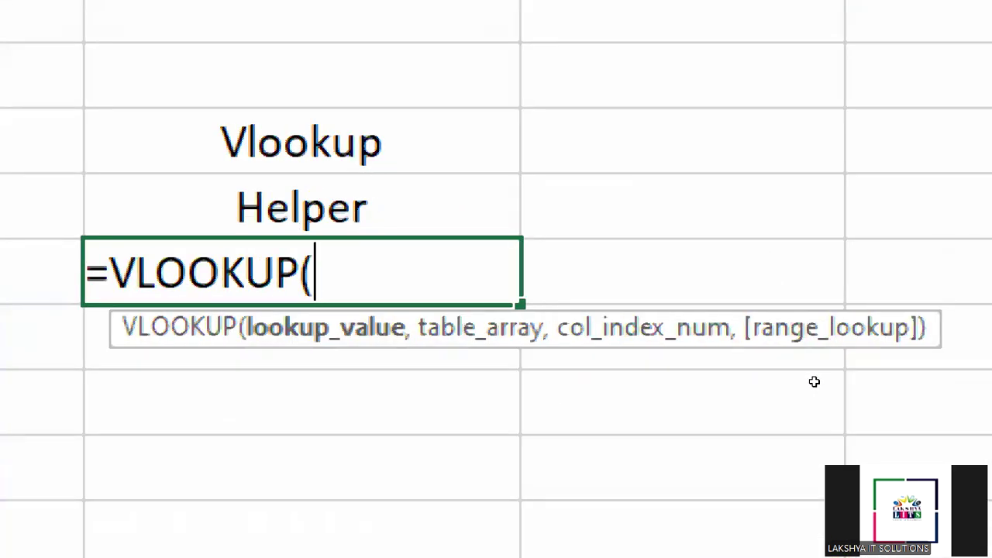
key(Right)
key(Right)
key(Up)
key(Up)
text(,)
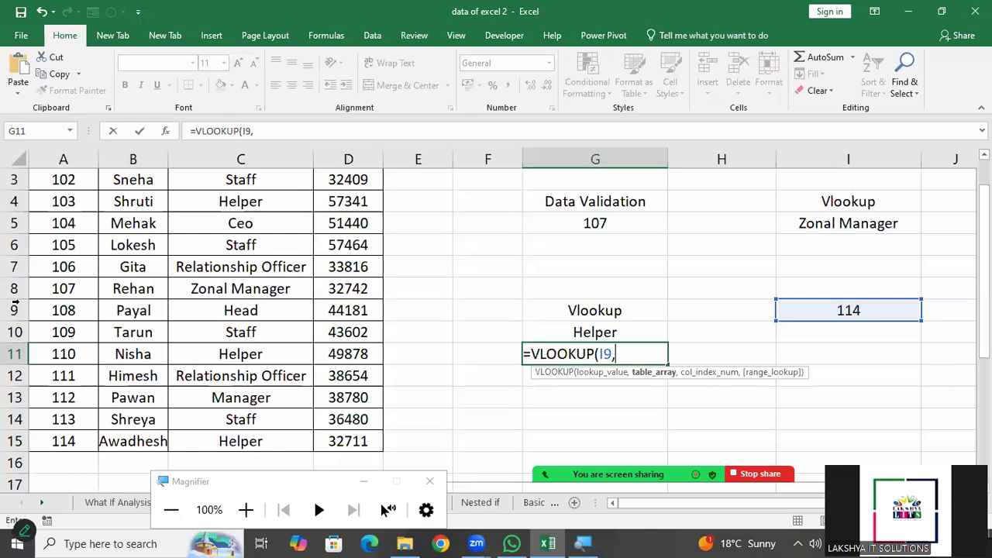
Give the VLOOKUP formula in G11 the table array A1:D15 and the column index number 2.
scroll(14, 304, up, 1)
drag(55, 179, 373, 433)
text(,)
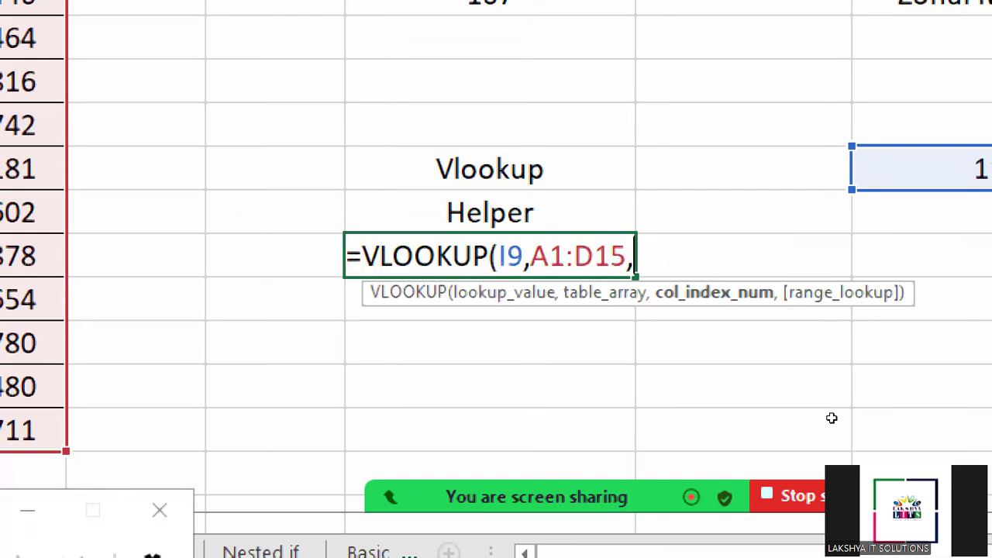
text(2)
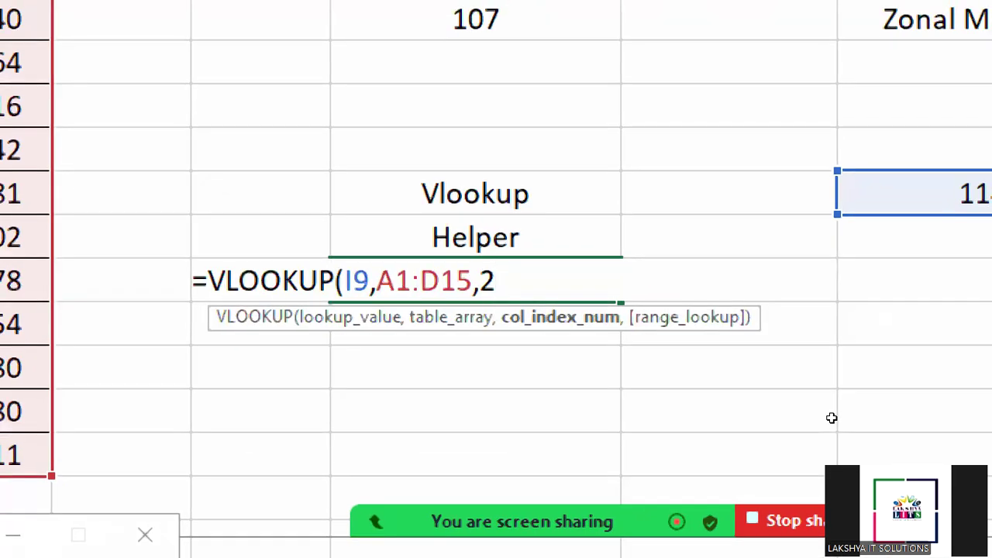
text(,)
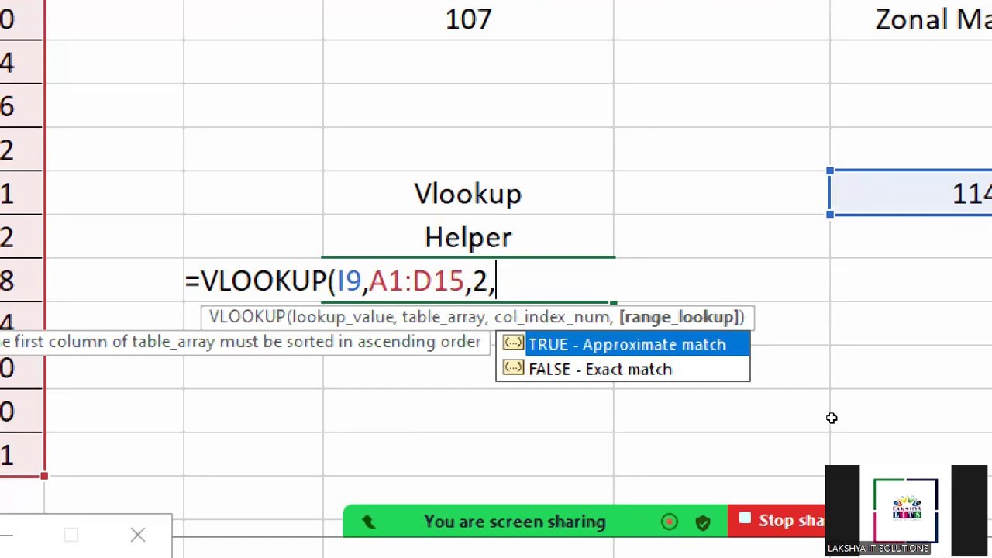
Complete the VLOOKUP formula in G11 with FALSE for an exact match.
key(Down)
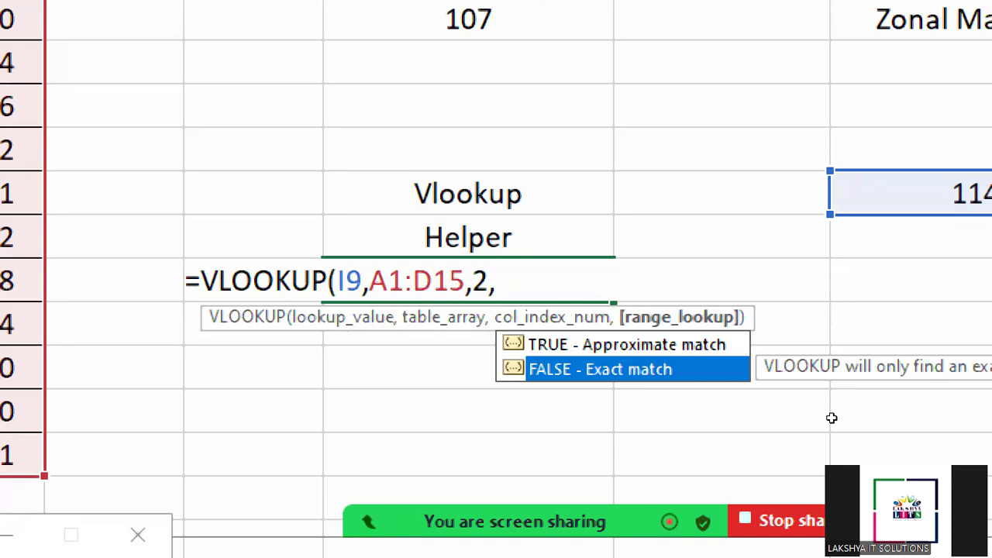
key(Tab)
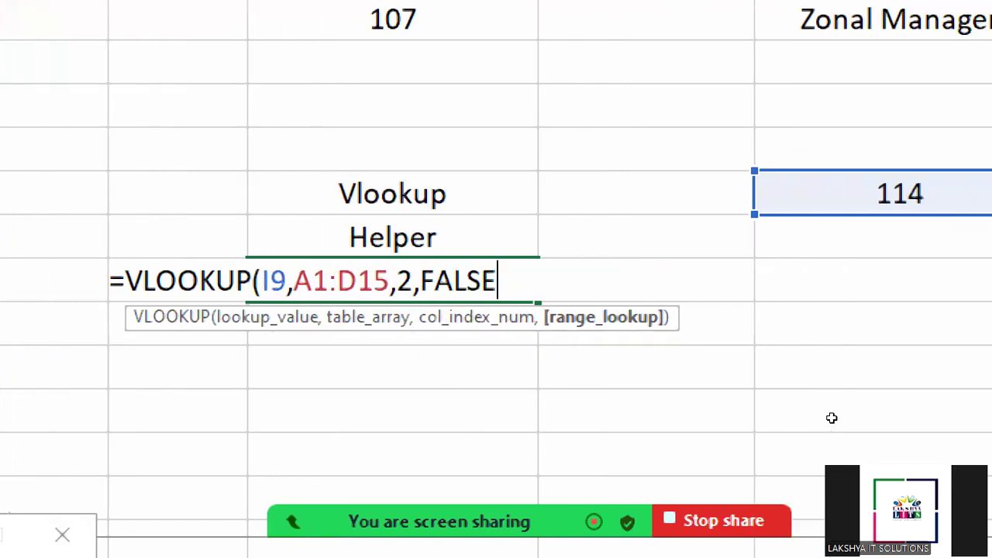
text())
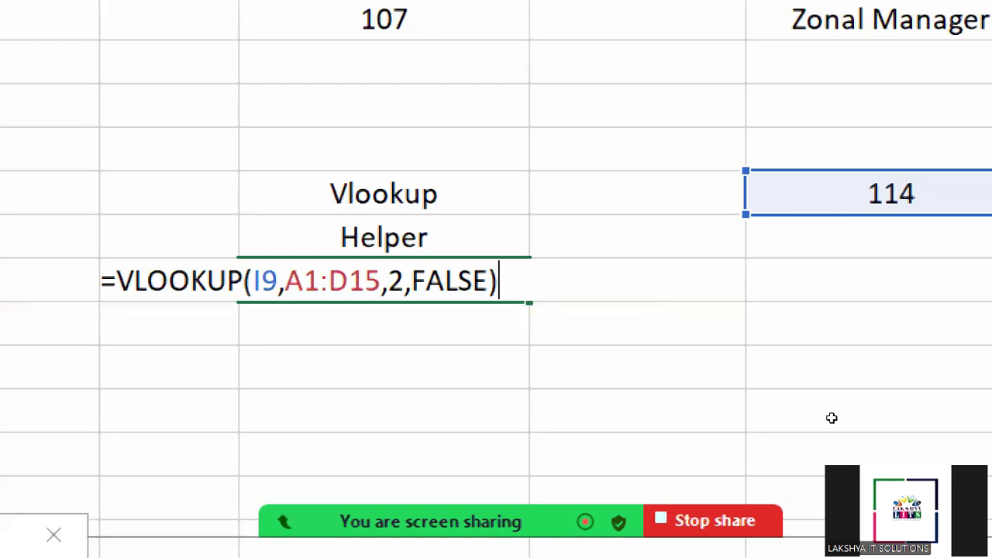
key(Return)
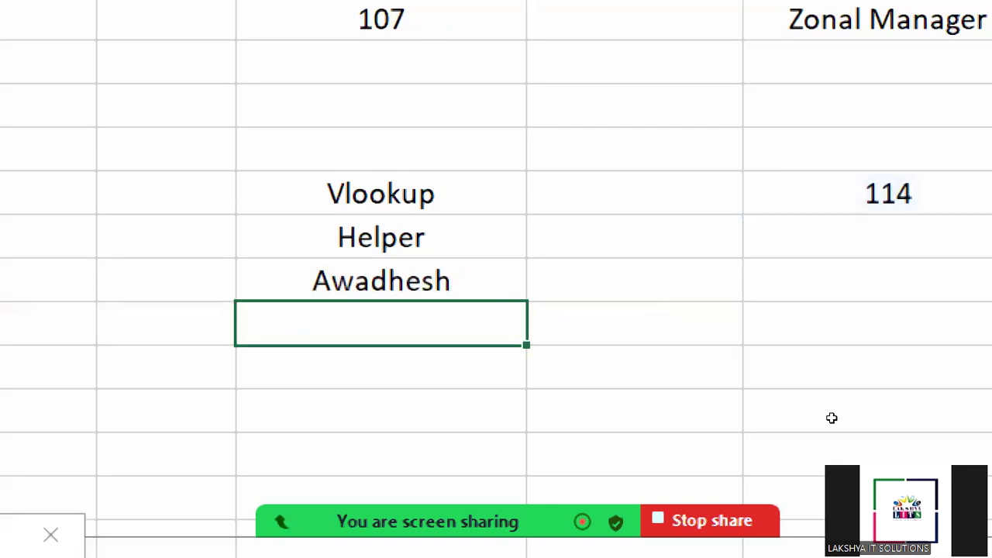
key(super+minus)
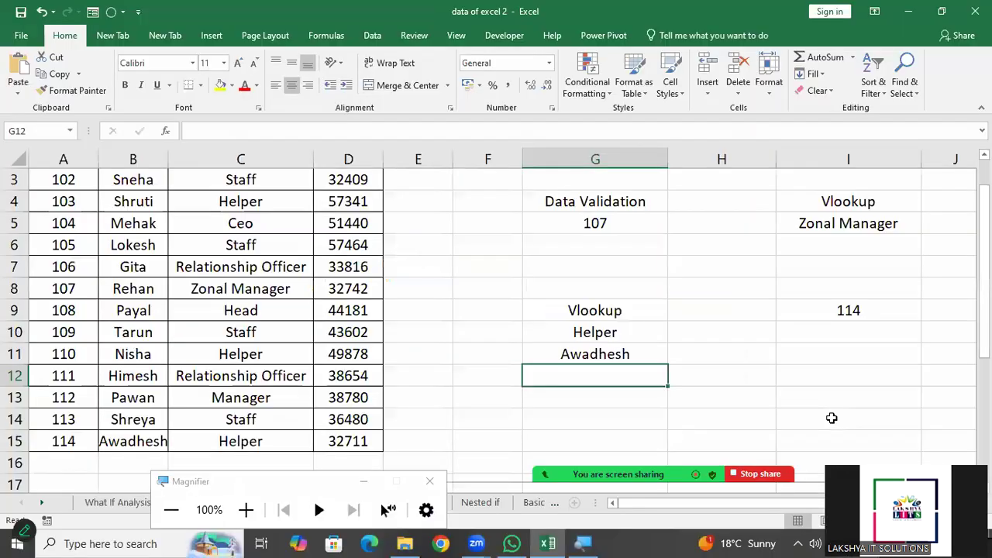
Check the name for ID 114 in the table and auto-fit the width of column B.
click(109, 443)
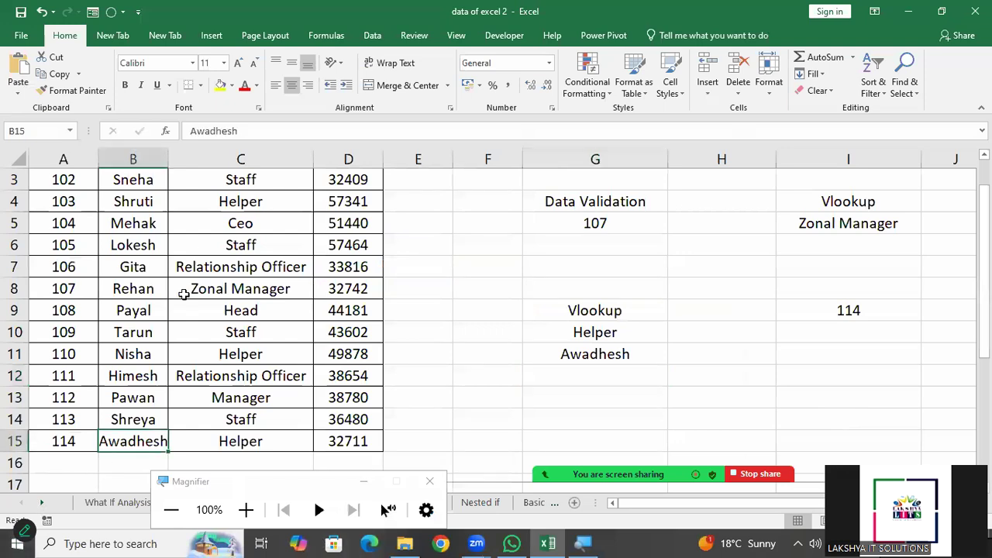
double_click(171, 149)
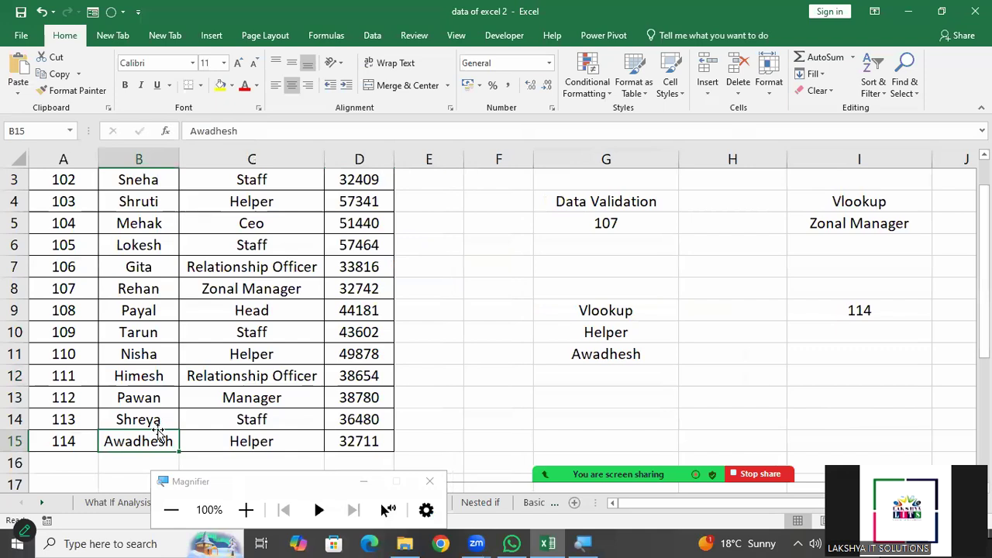
Change the lookup ID in cell I9 to 110.
click(872, 310)
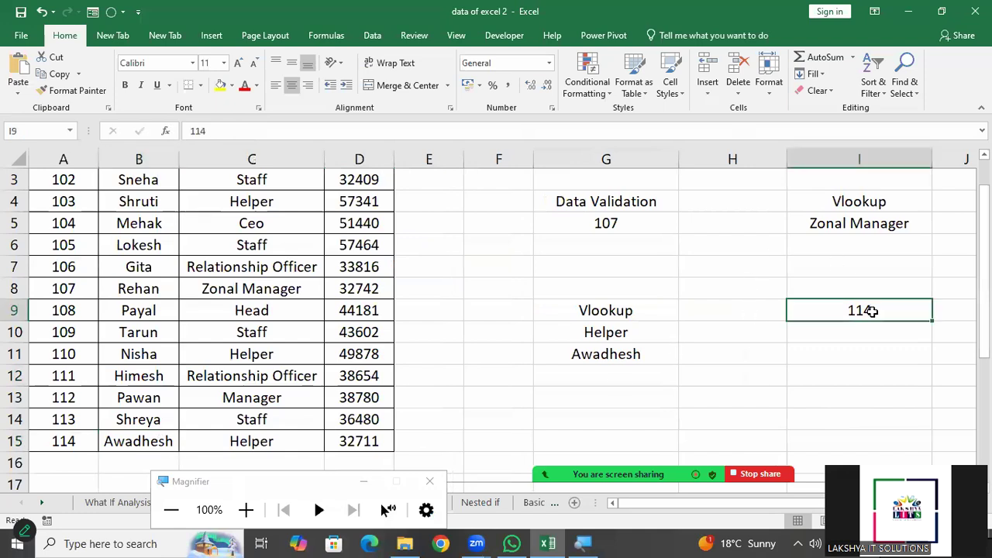
double_click(872, 311)
key(BackSpace)
text(0)
key(Return)
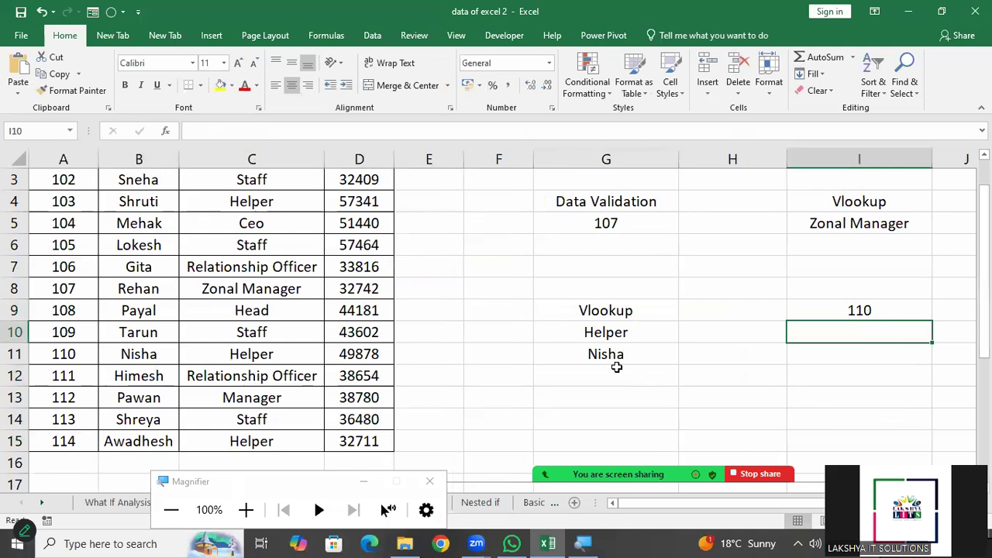
Inspect the arguments of the VLOOKUP formula in cell G11.
click(616, 368)
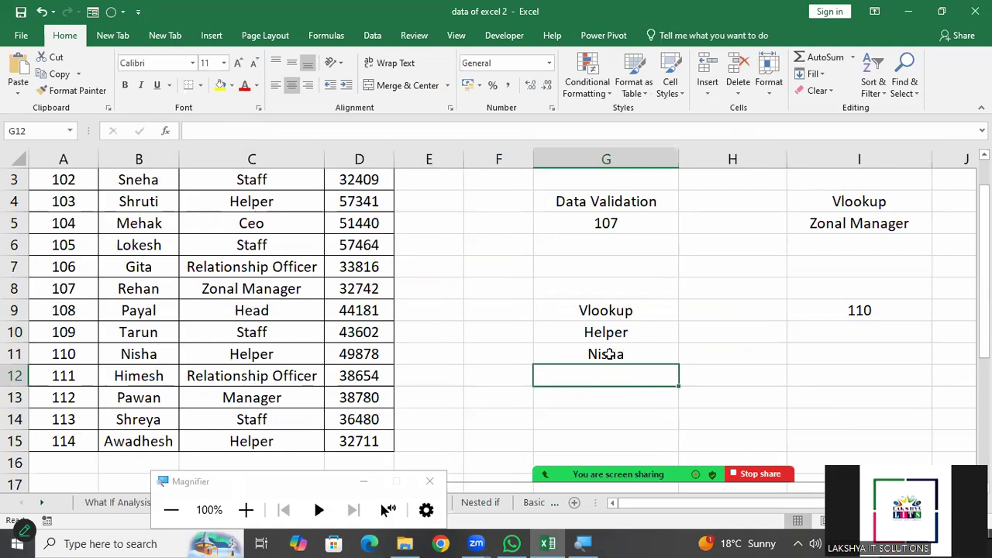
click(609, 353)
double_click(609, 354)
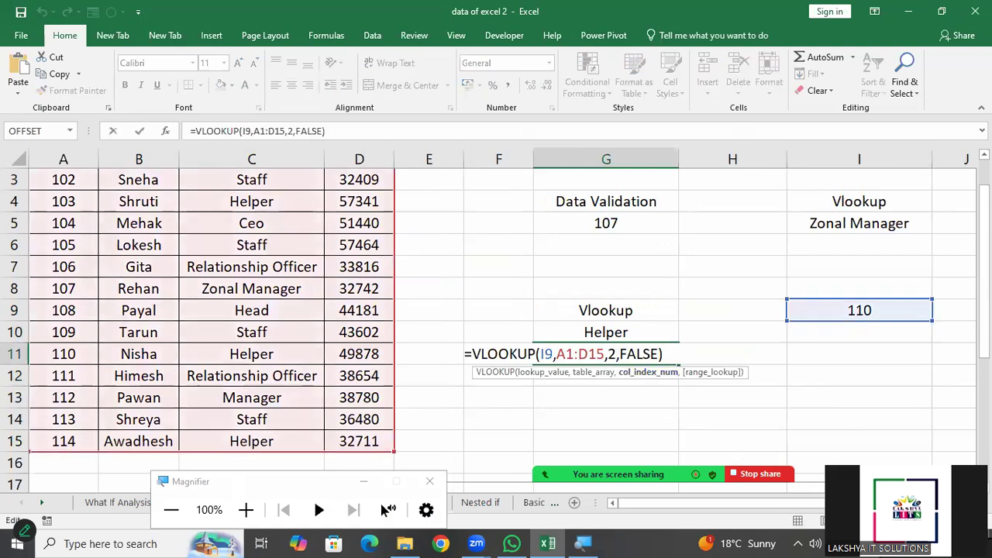
key(super+plus)
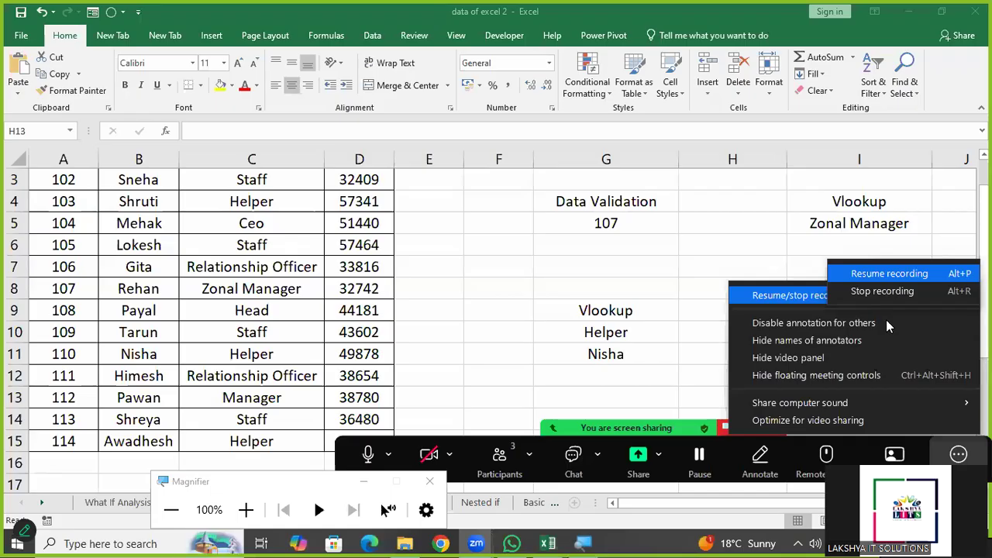
click(798, 299)
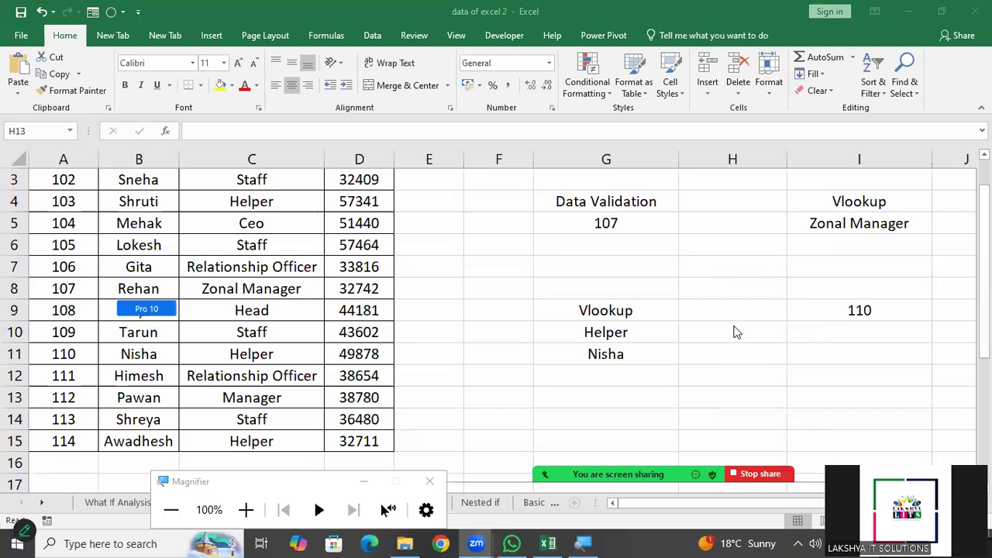
Move the Magnifier window clear of the worksheet and its sheet tabs.
scroll(736, 331, down, 2)
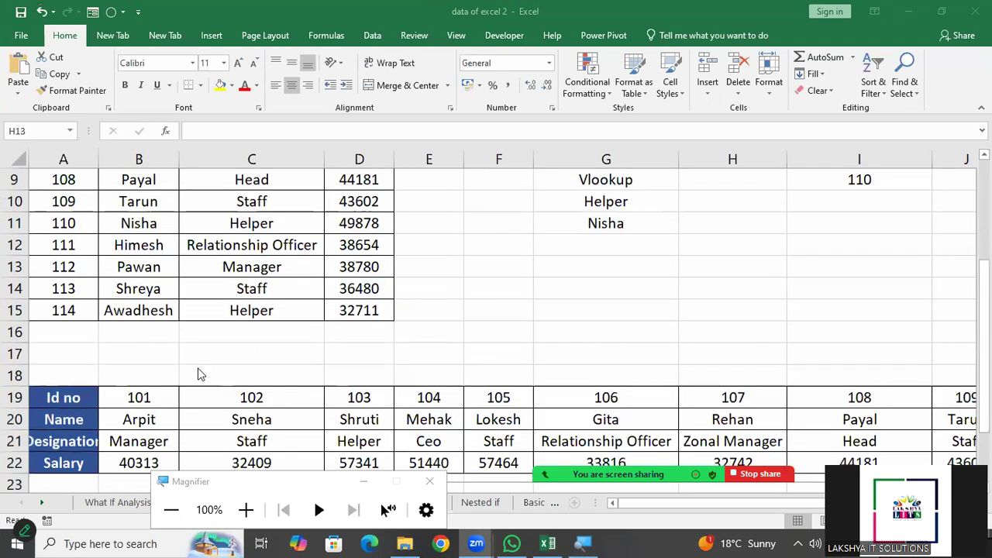
scroll(264, 392, down, 2)
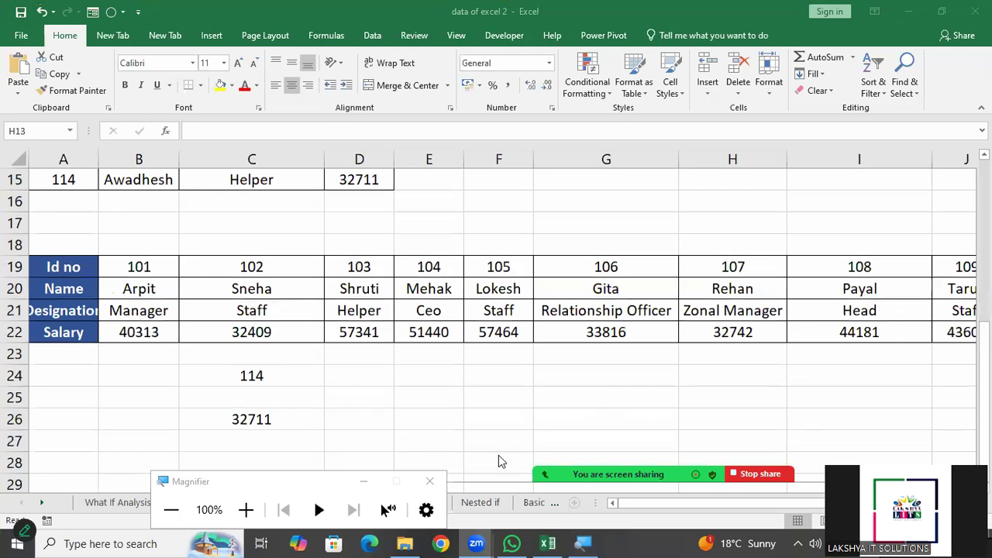
drag(287, 488, 673, 557)
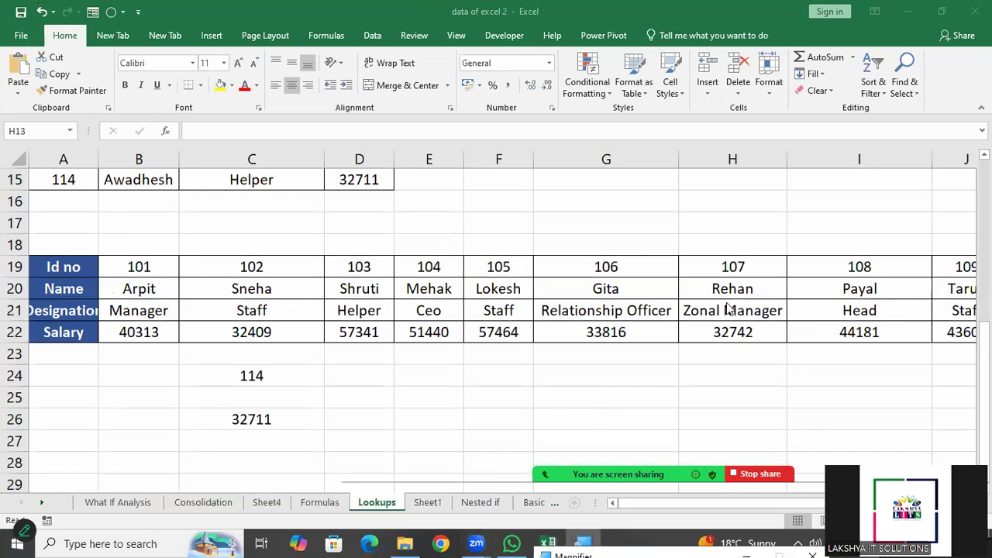
scroll(726, 306, up, 5)
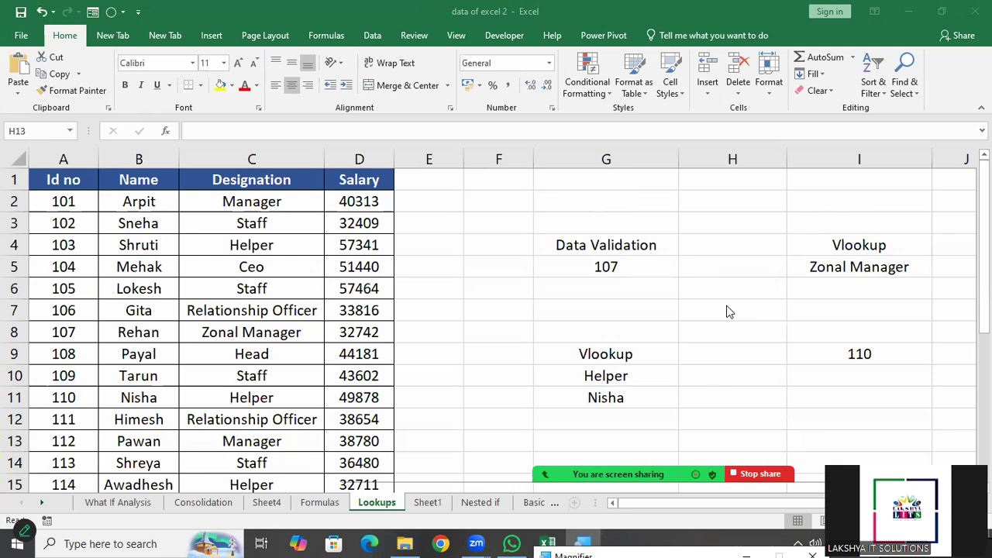
scroll(658, 364, down, 4)
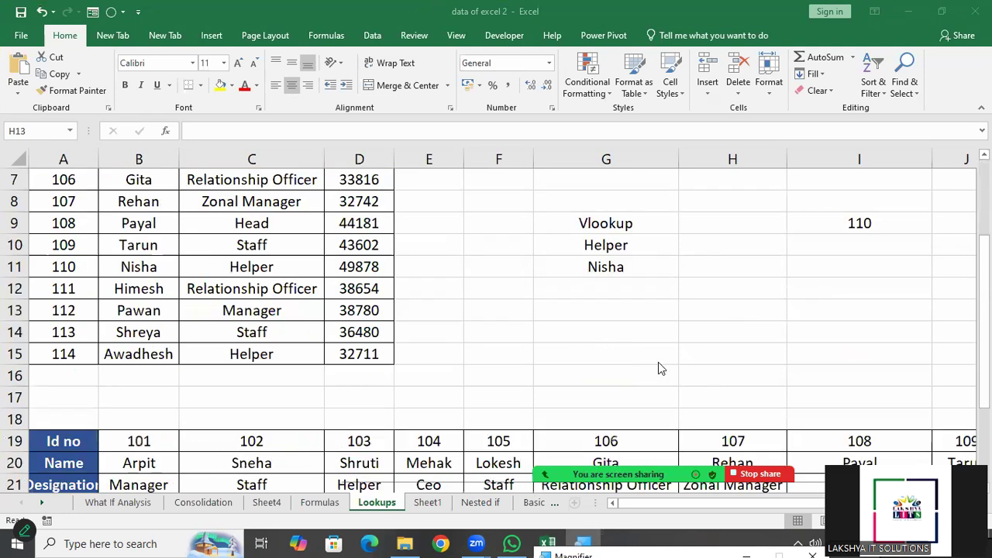
scroll(658, 362, down, 2)
scroll(658, 362, up, 6)
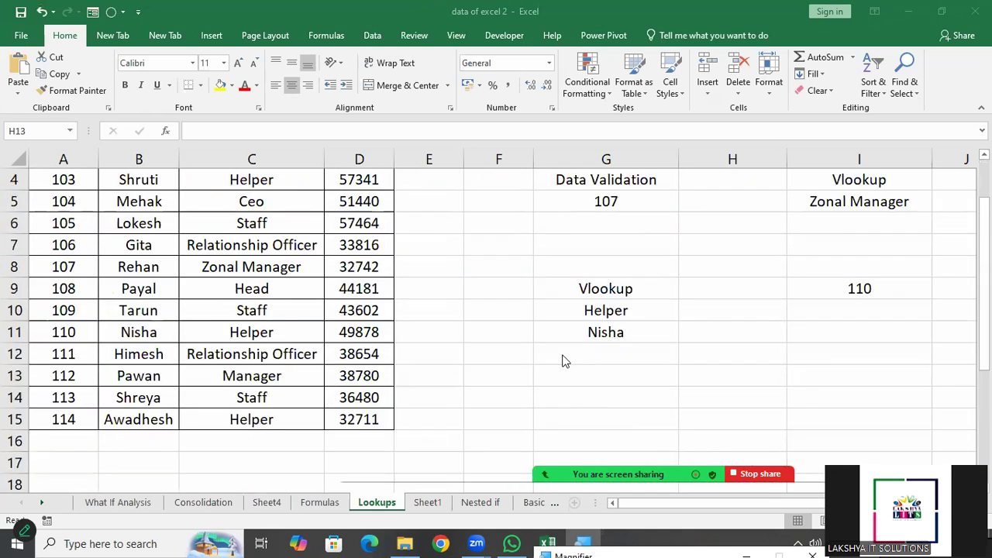
click(51, 179)
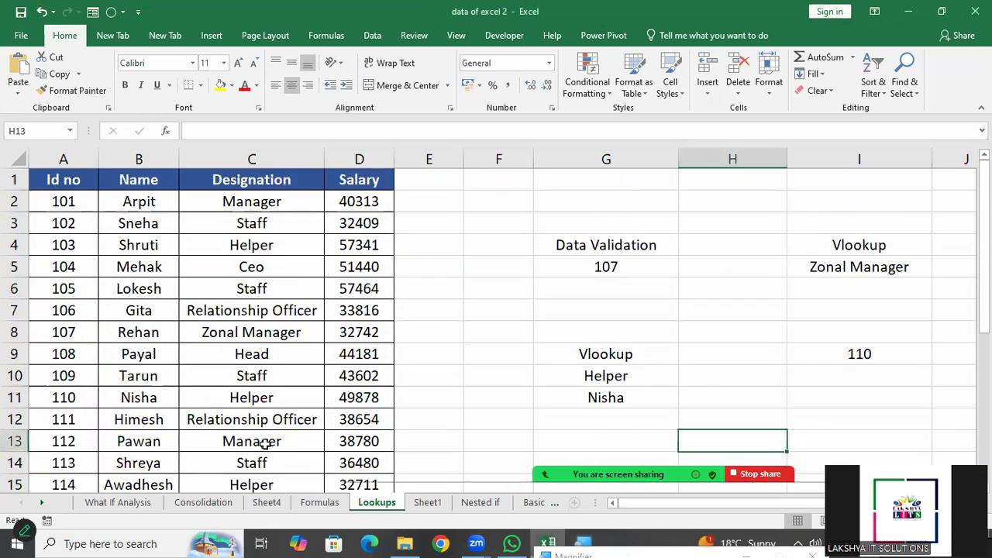
Copy the employee table A1:D15 and paste it transposed starting at cell A28.
click(317, 384)
drag(71, 177, 382, 440)
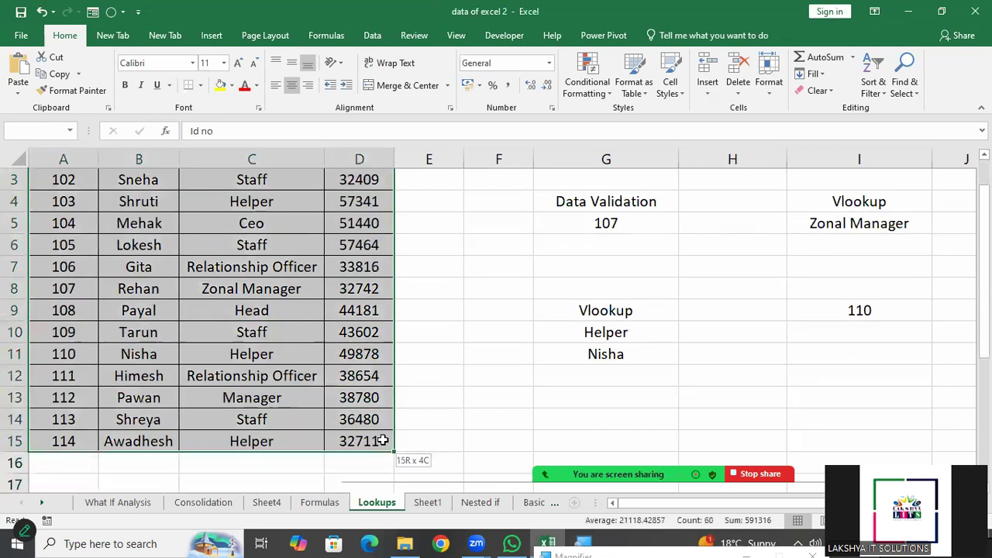
key(ctrl+c)
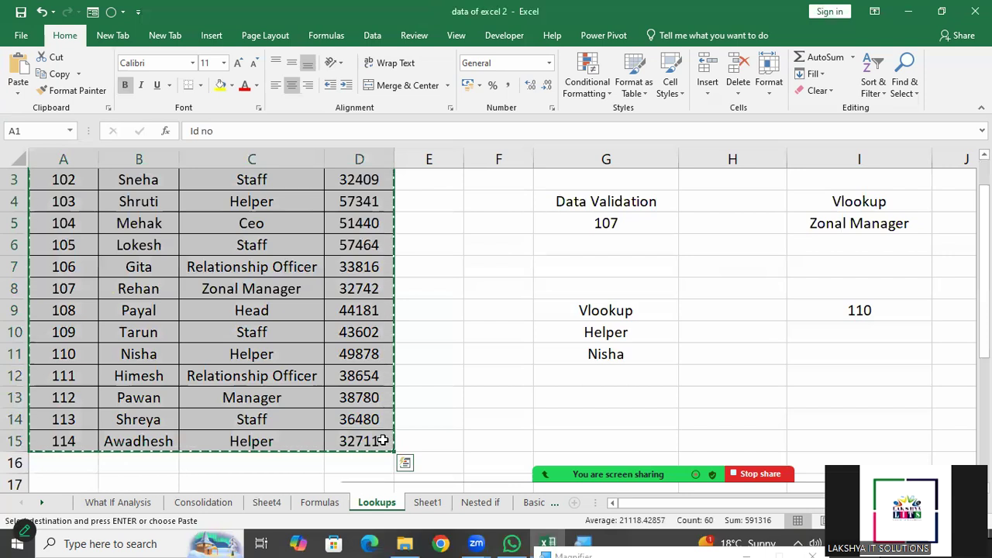
scroll(383, 441, down, 6)
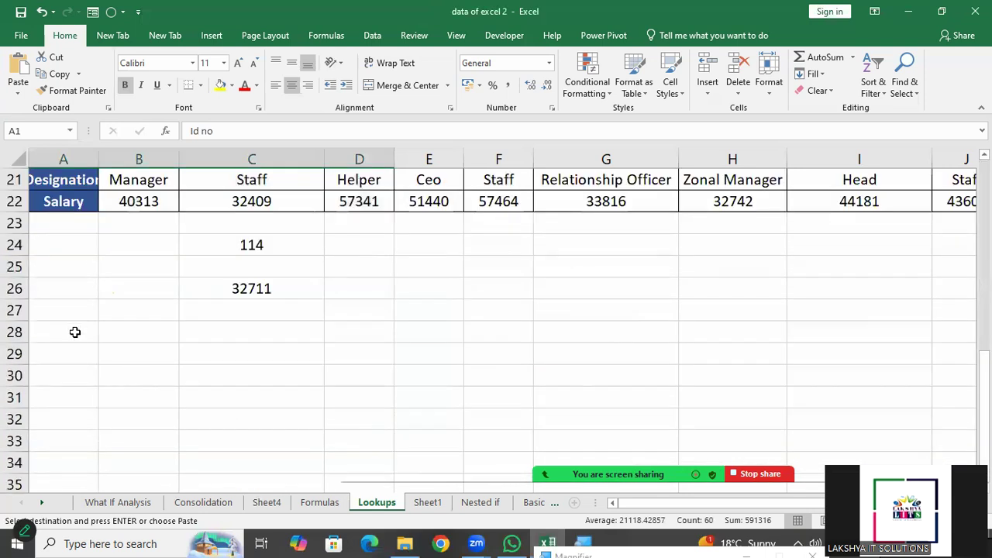
click(75, 332)
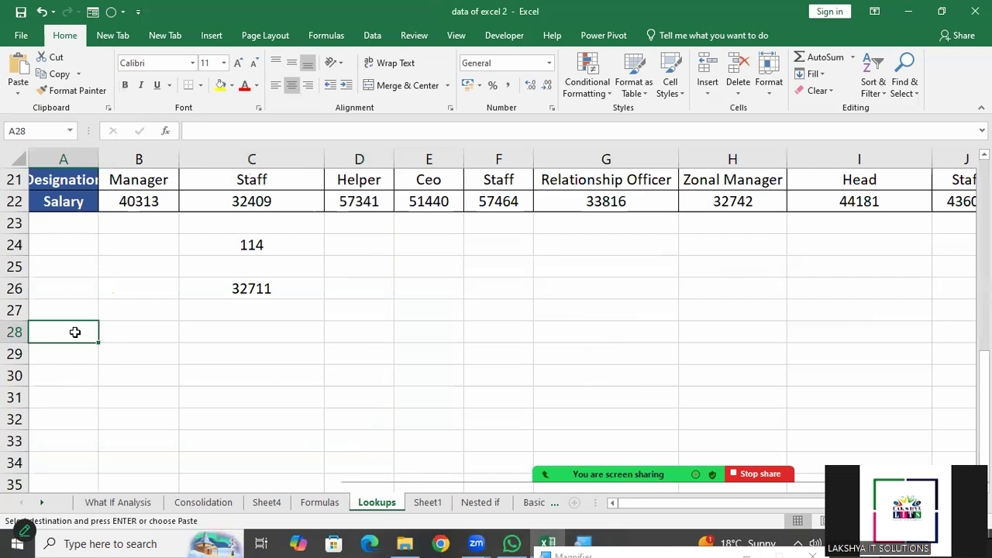
click(10, 88)
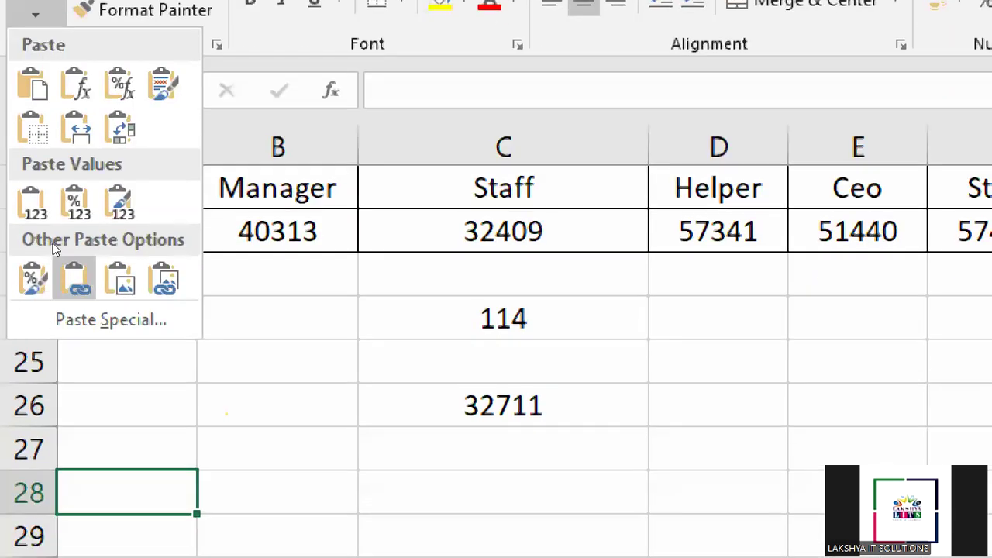
click(97, 319)
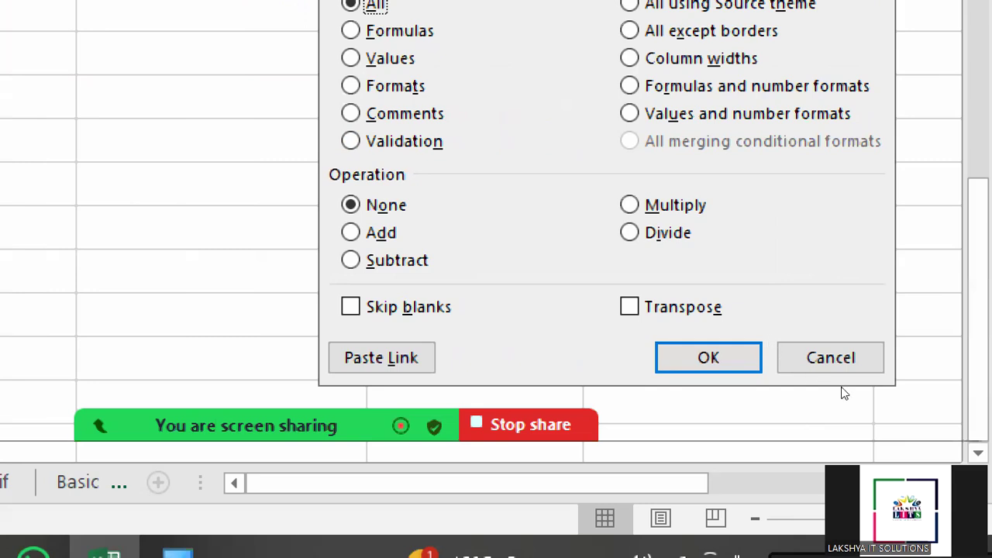
key(space)
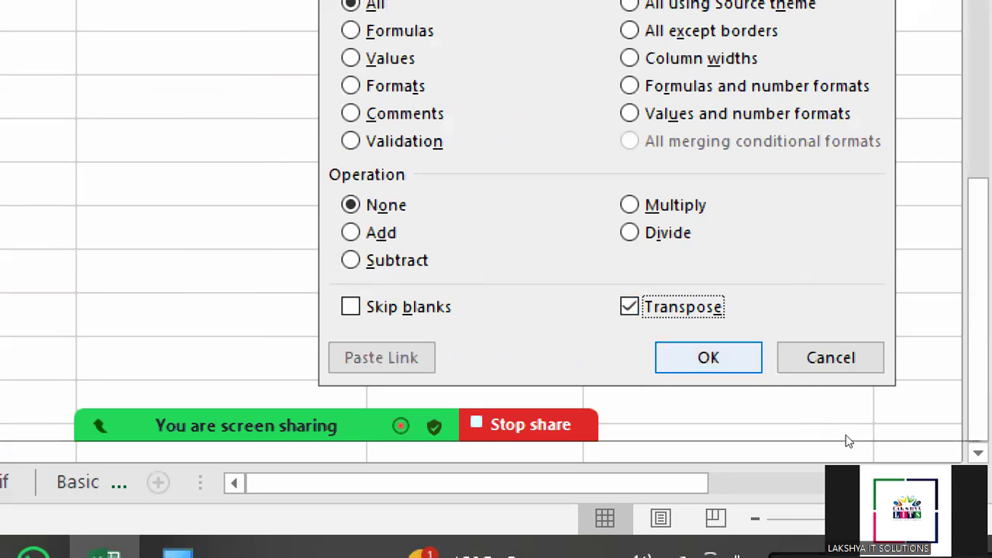
key(Return)
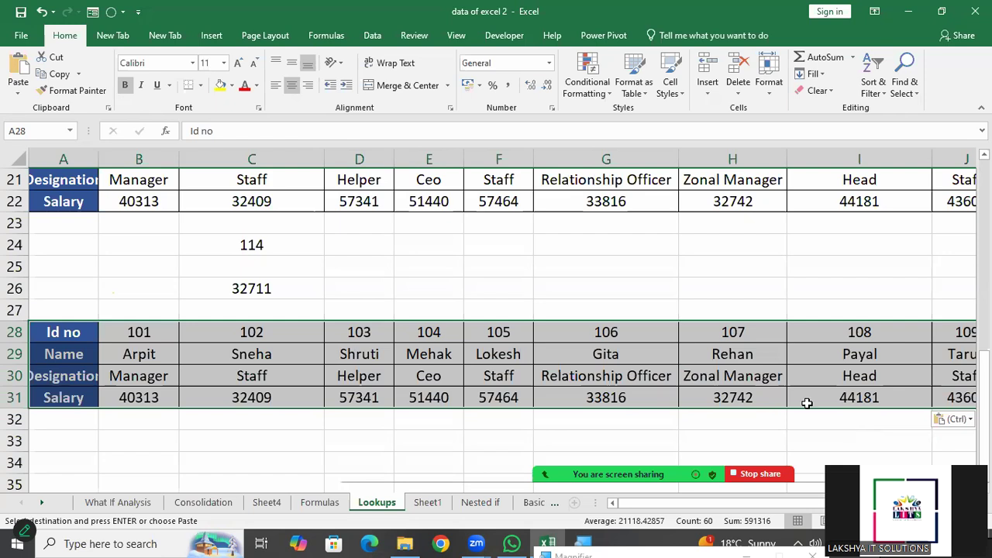
Auto-fit the column widths to the contents of the transposed table.
key(alt)
key(h)
key(o)
key(i)
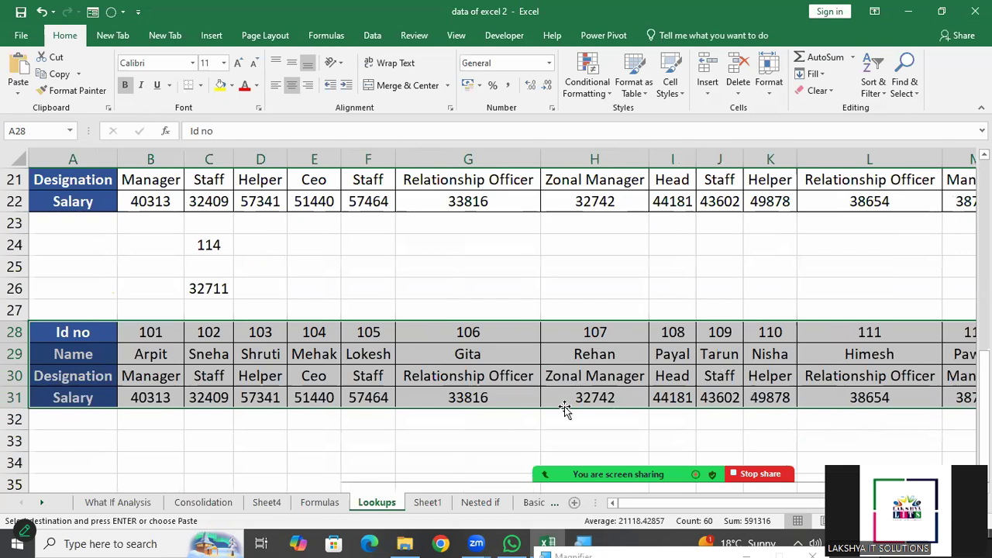
click(444, 434)
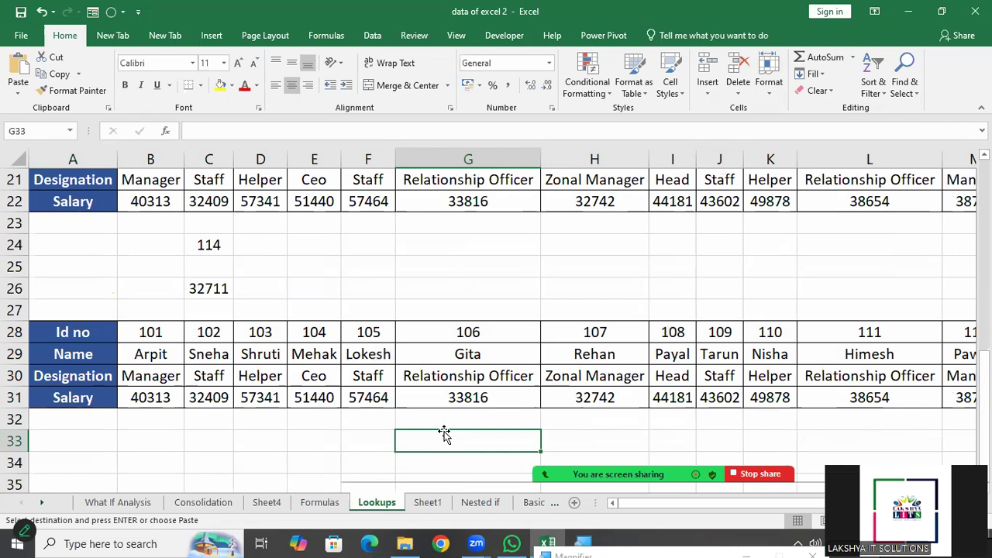
Enter 106 as the lookup ID in cell A34 and select cell B34.
scroll(394, 452, down, 1)
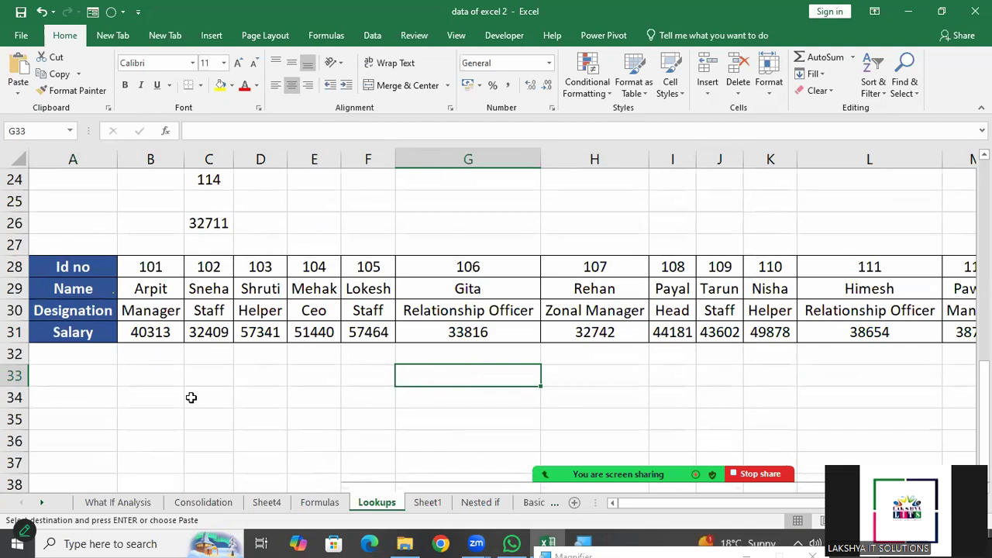
click(109, 395)
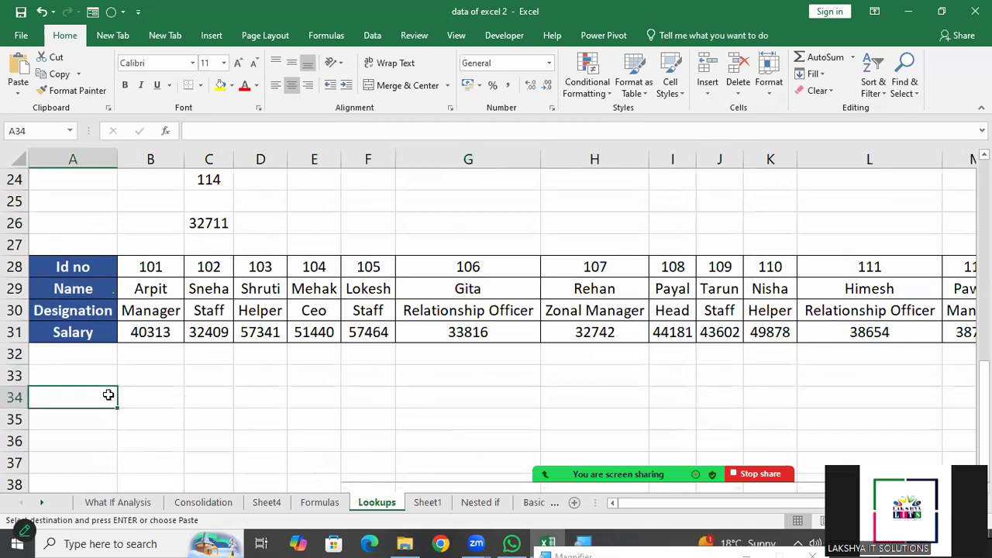
text(106)
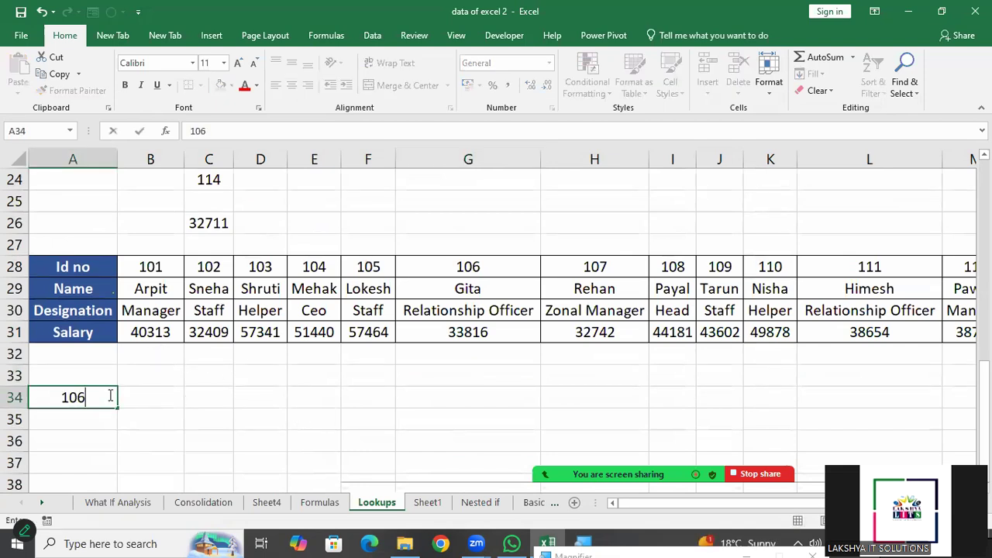
key(Return)
key(Right)
key(Up)
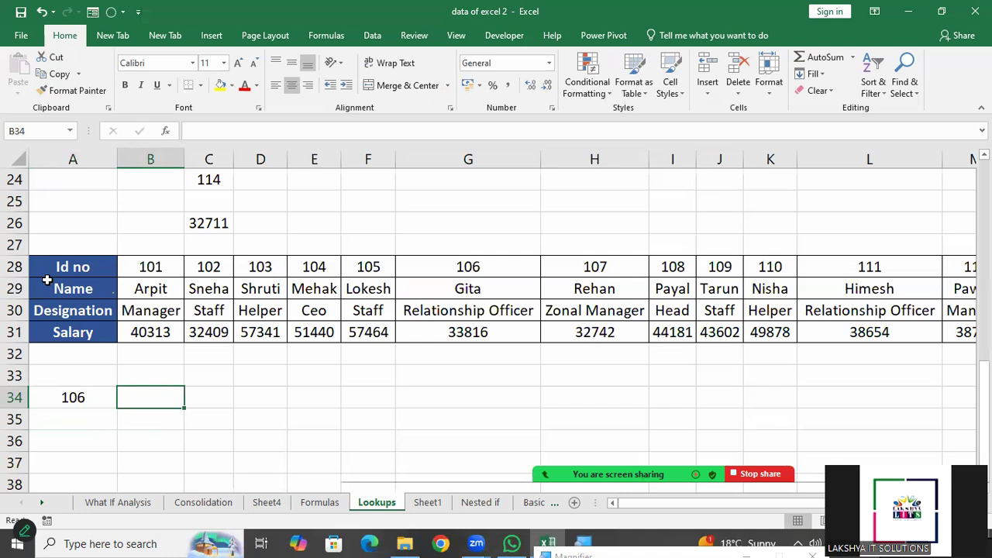
Widen columns C, B and D of the original employee table for readability.
scroll(423, 293, up, 2)
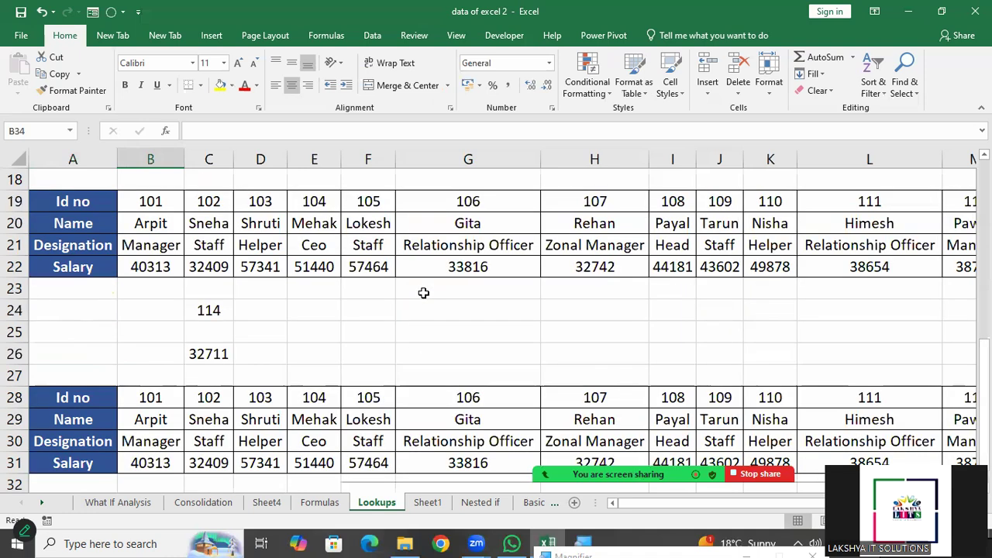
scroll(424, 293, up, 6)
click(263, 159)
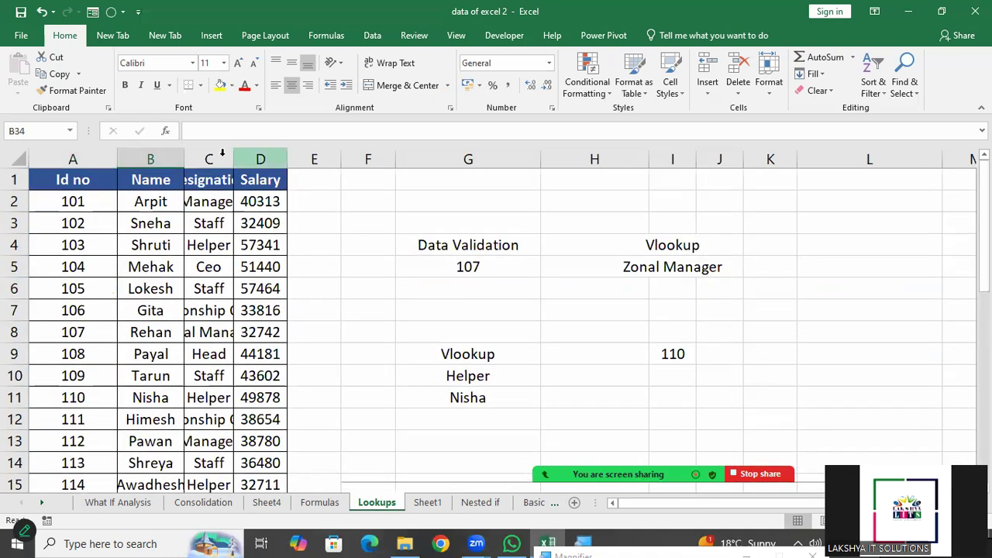
drag(233, 159, 301, 159)
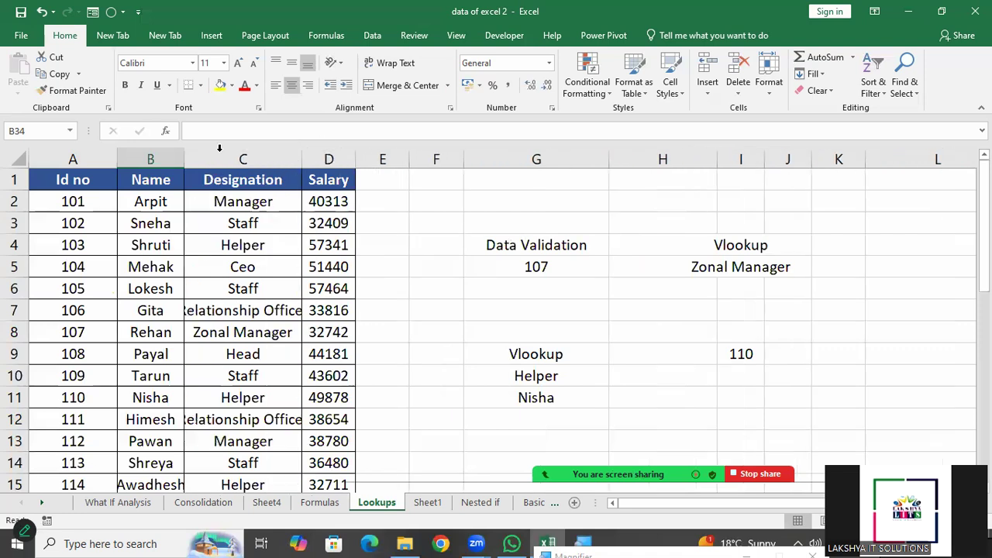
drag(185, 159, 245, 169)
drag(418, 161, 513, 170)
Begin an HLOOKUP formula in cell B34 with A34 as the lookup value.
scroll(478, 267, down, 8)
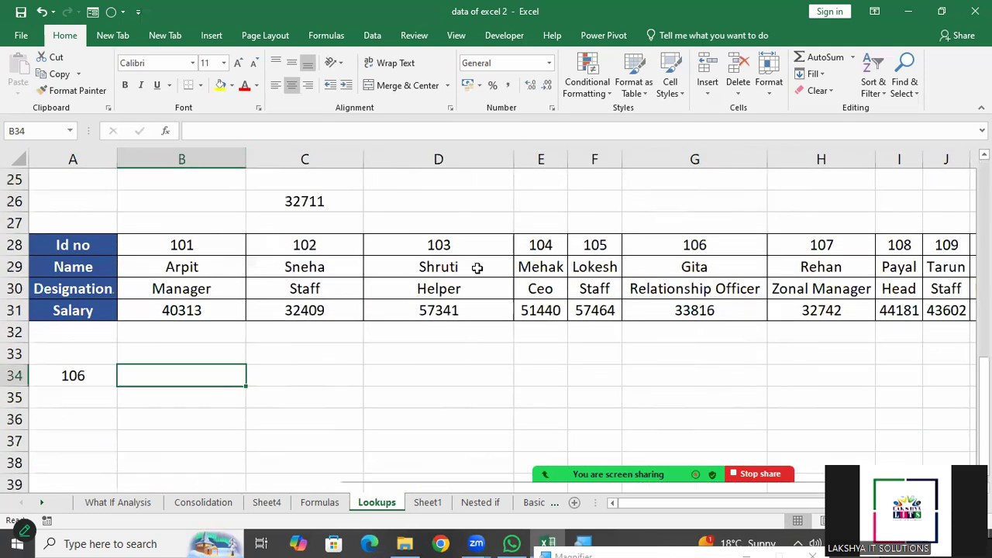
scroll(279, 286, down, 2)
scroll(191, 246, up, 1)
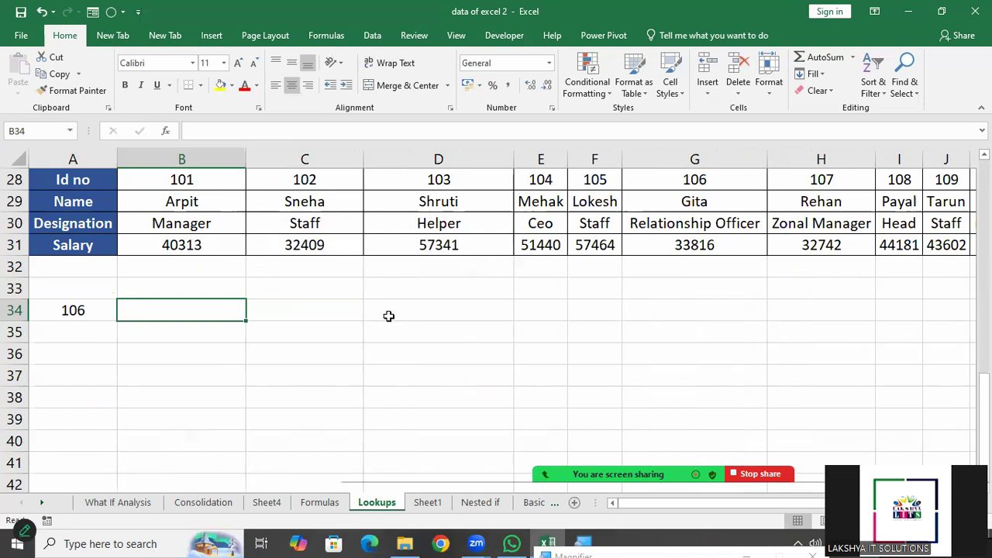
text(=hloo)
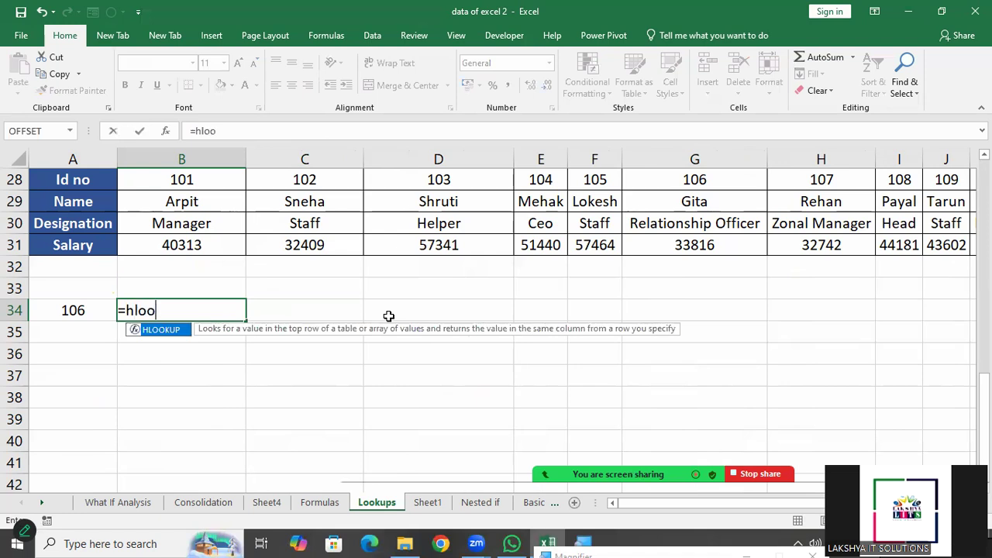
key(Tab)
text(+)
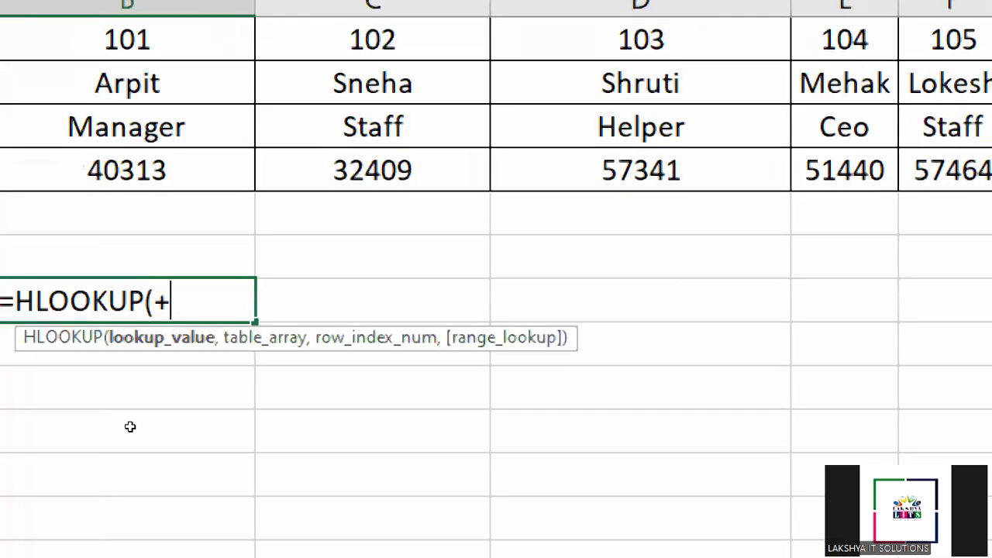
key(BackSpace)
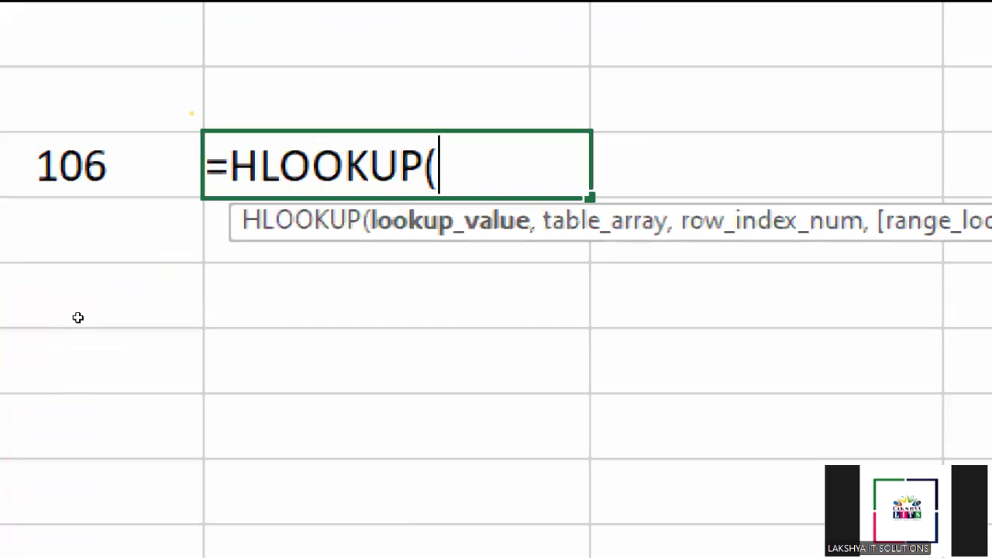
key(Left)
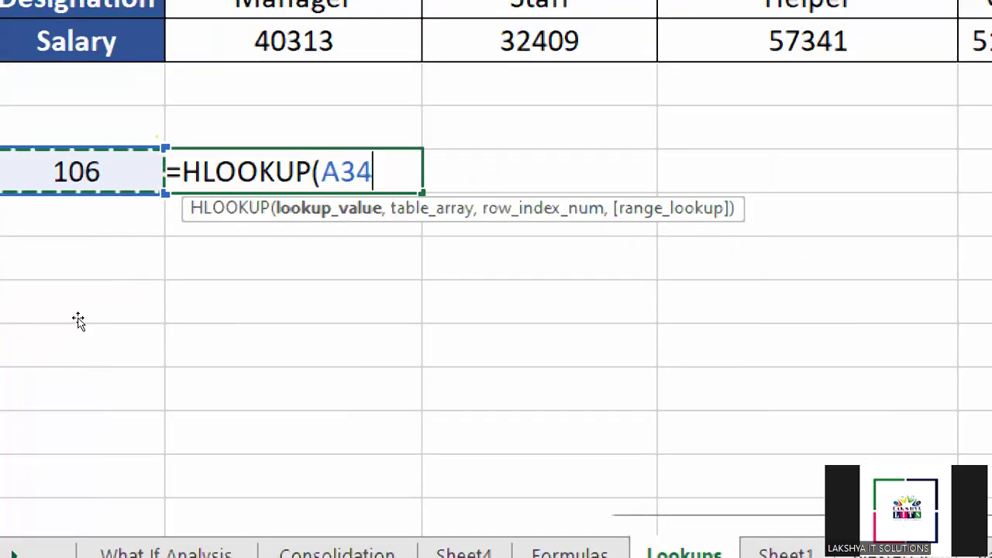
text(,)
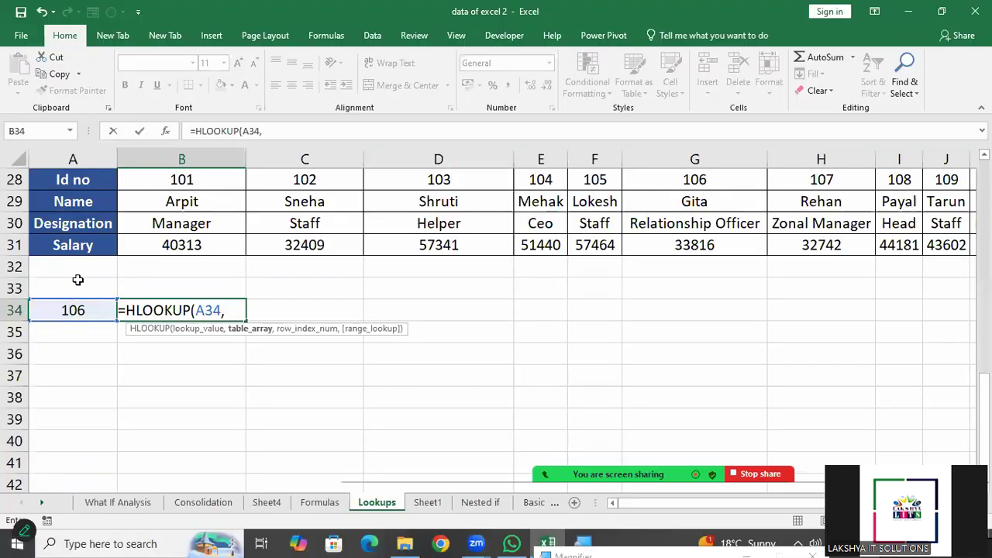
Set the HLOOKUP table array to the whole transposed table, A28:O31.
drag(80, 182, 868, 205)
drag(950, 210, 858, 242)
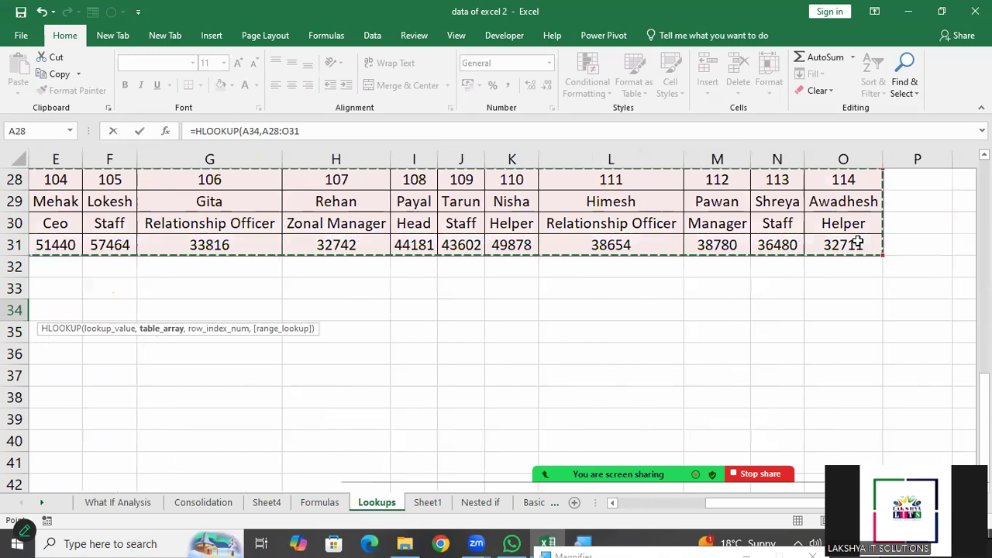
text(,)
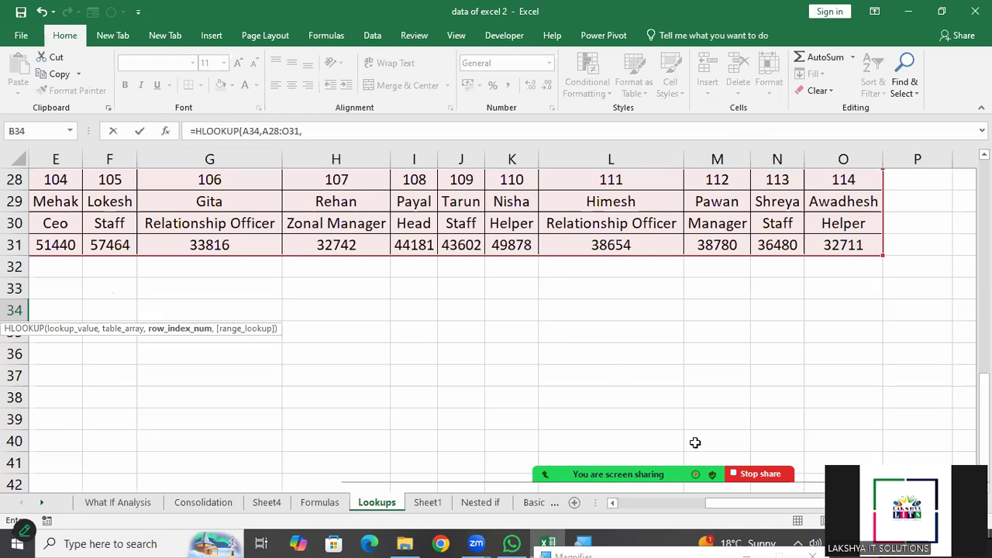
Complete the HLOOKUP formula with row index 4 and an exact match (FALSE) to return the salary.
drag(783, 505, 412, 486)
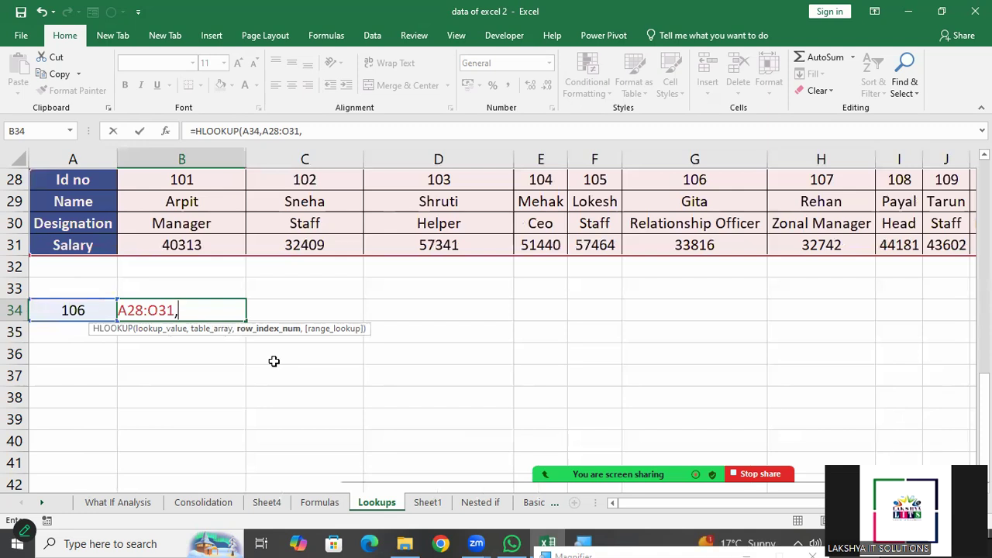
text(4)
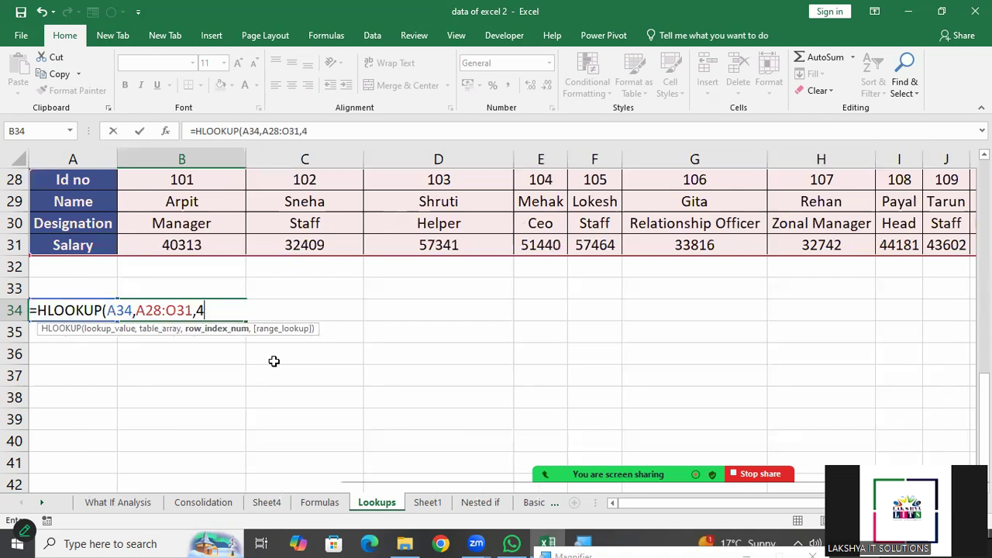
scroll(338, 354, up, 1)
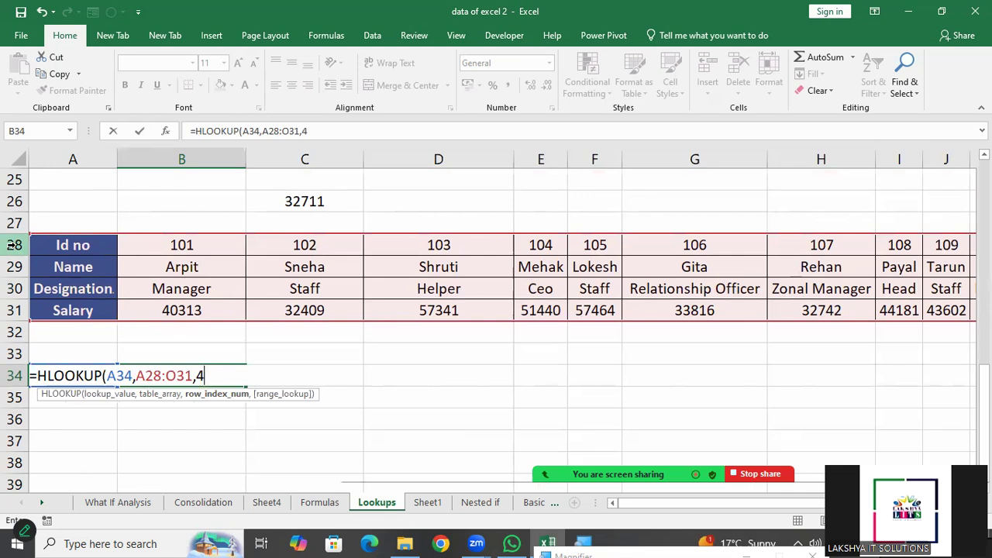
text(,)
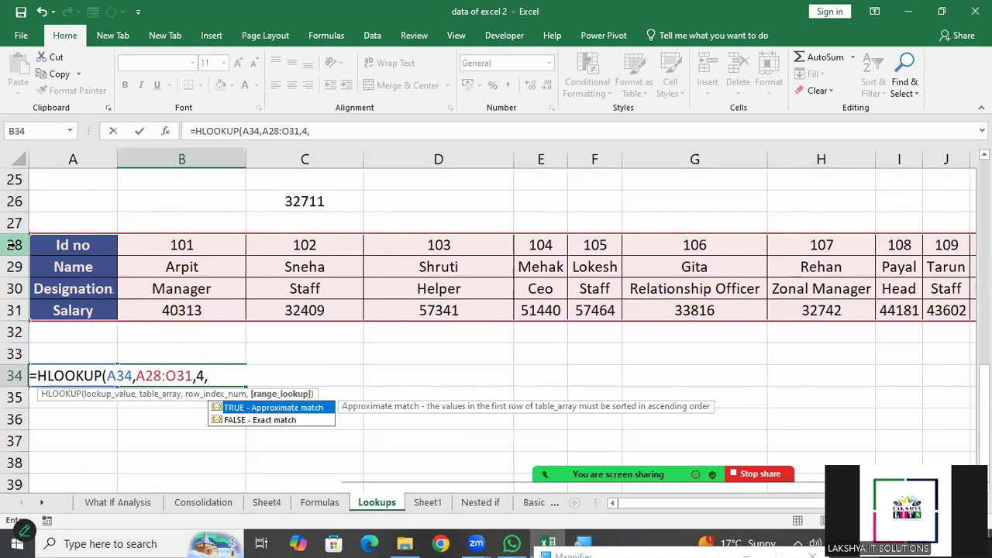
key(Down)
key(Tab)
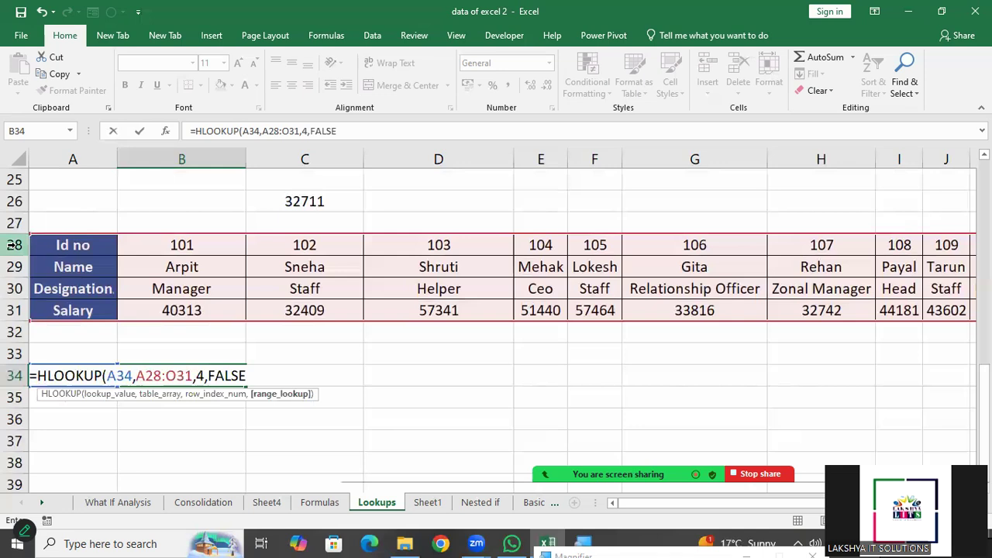
text())
key(Return)
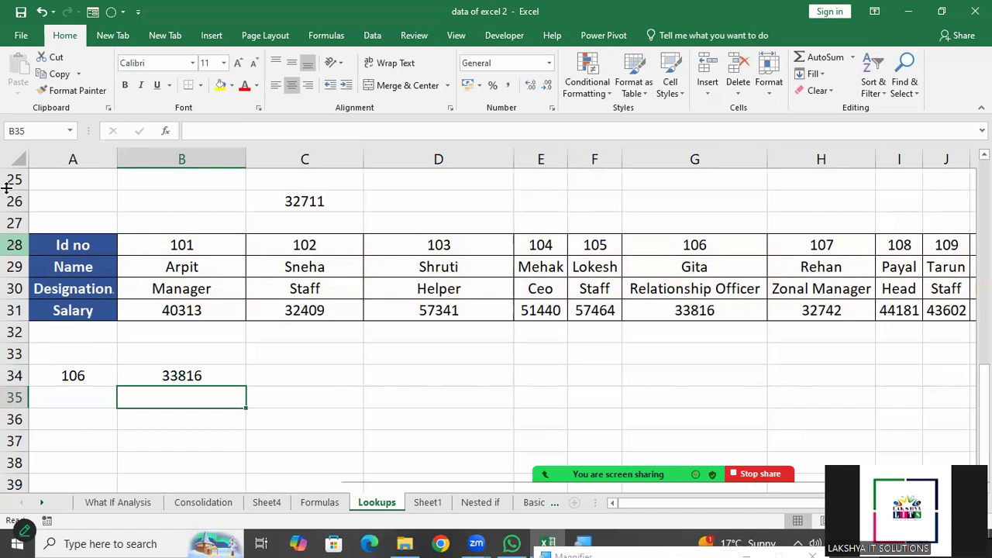
Change the lookup ID in cell A34 to 104.
click(84, 380)
double_click(84, 380)
key(BackSpace)
text(4)
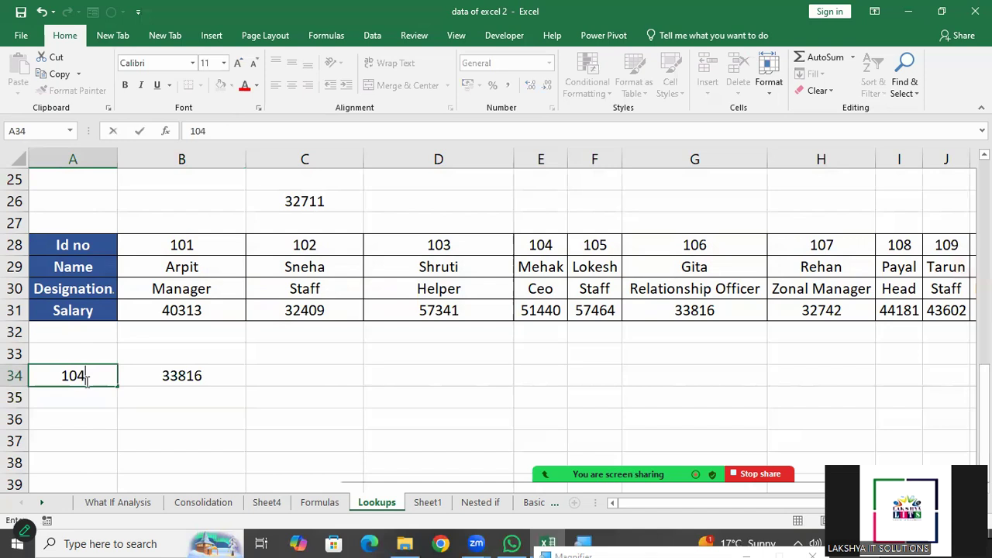
key(Return)
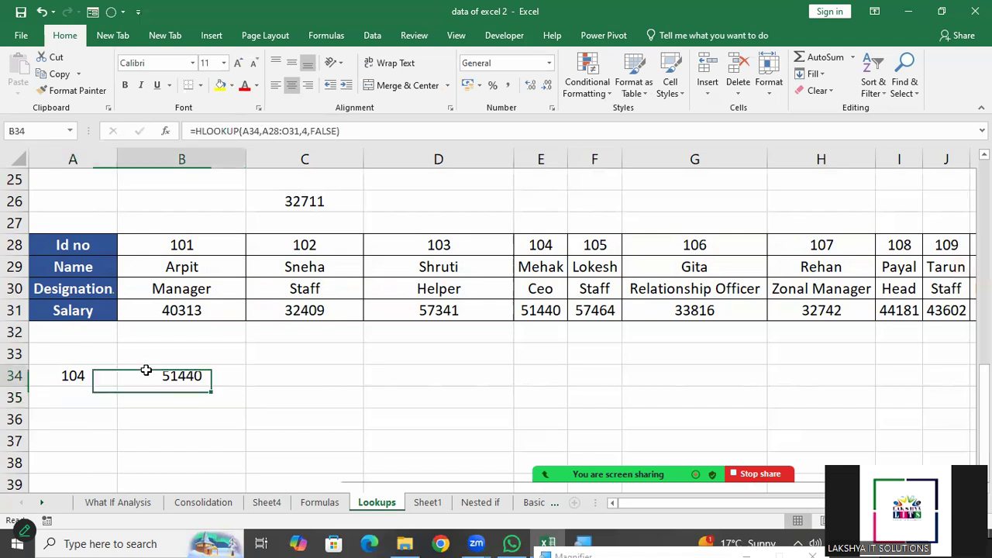
Inspect the table array, row index and match arguments of the HLOOKUP formula in cell B34.
double_click(146, 371)
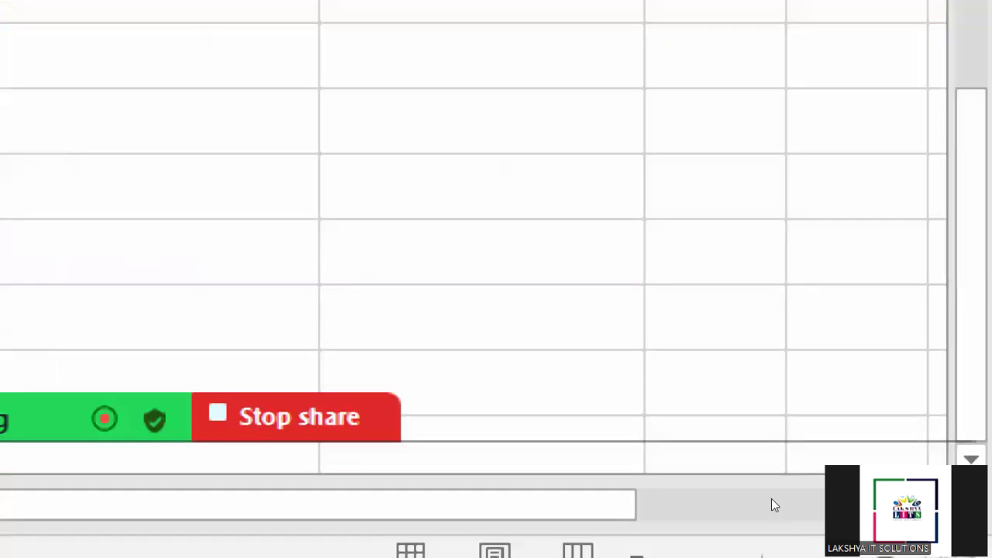
drag(789, 505, 168, 513)
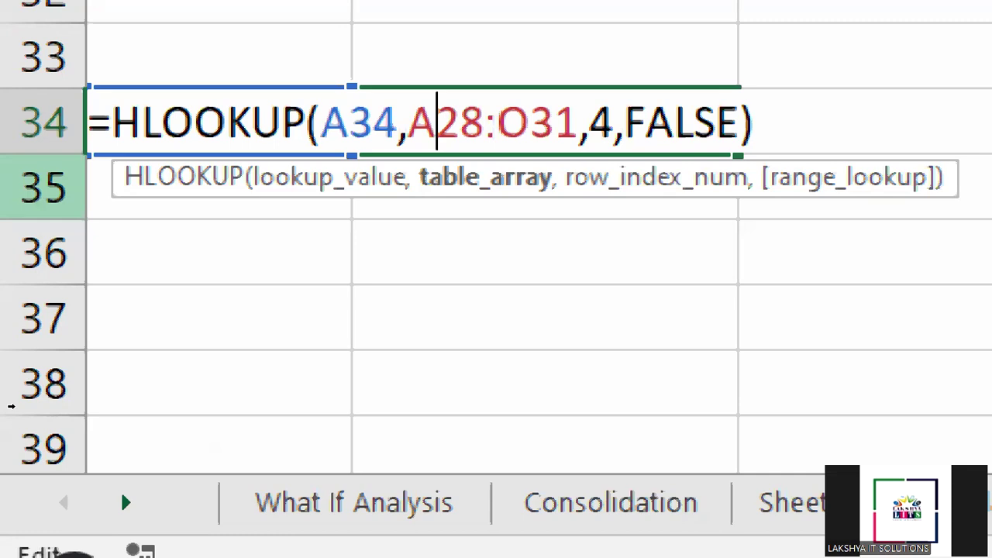
key(Right)
key(Right)
key(Right)
key(Right)
key(Right)
key(Right)
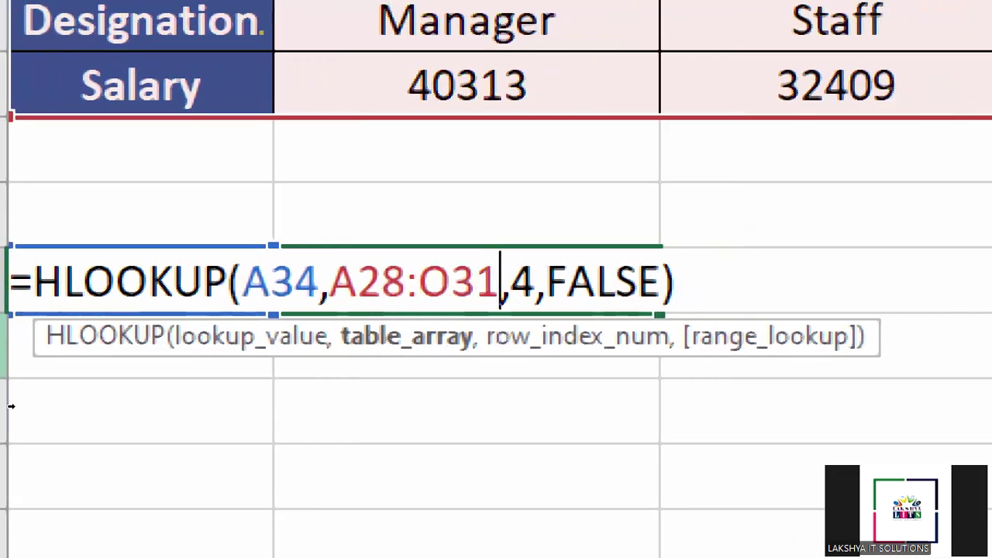
key(Right)
key(Right)
key(Right)
key(Left)
key(Left)
key(Left)
key(Left)
key(Left)
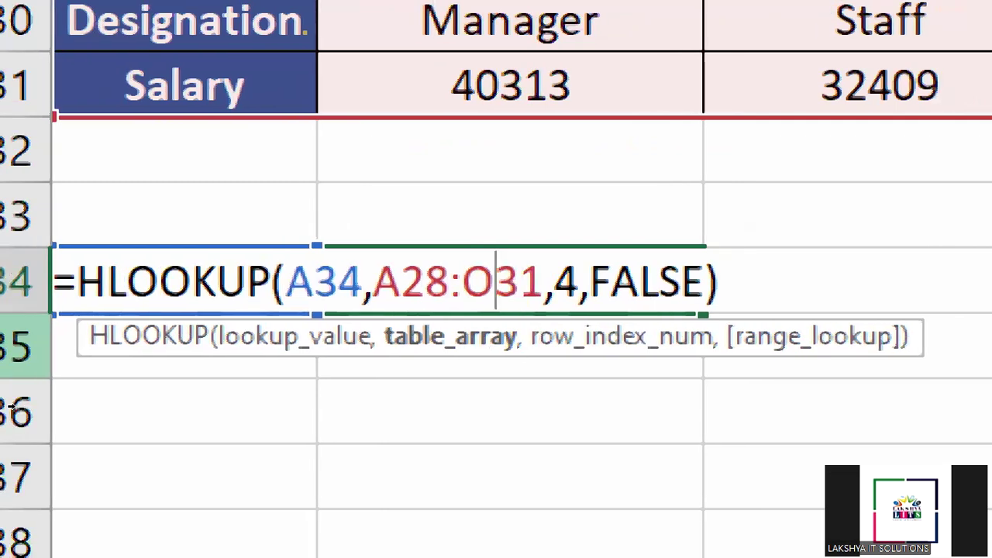